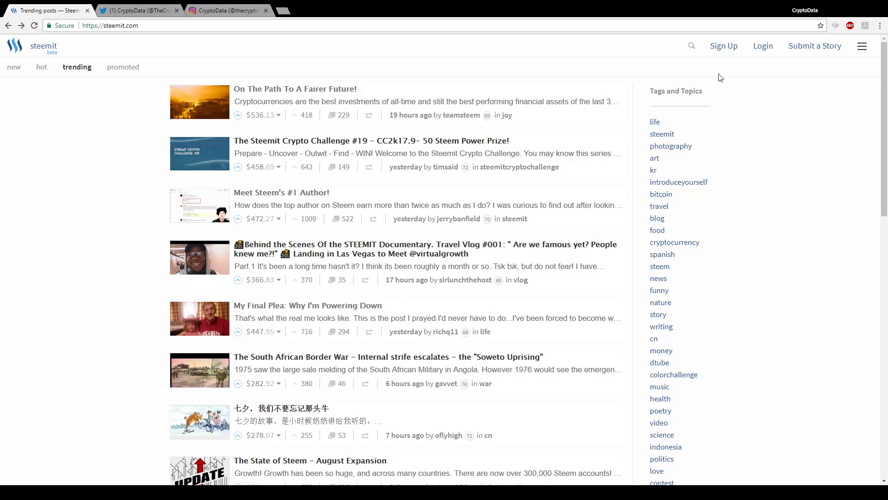
# Check the account sign-up page, return to the home page and log in with the saved credentials
pyautogui.click(725, 48)
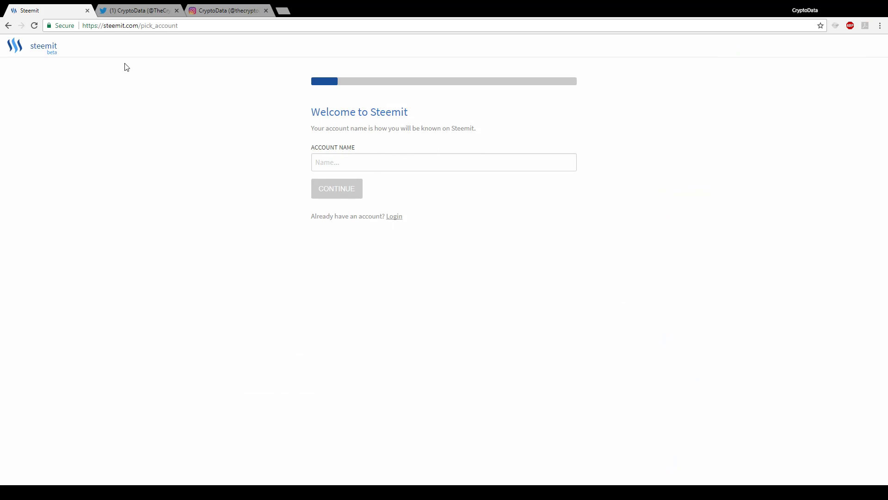
pyautogui.click(40, 49)
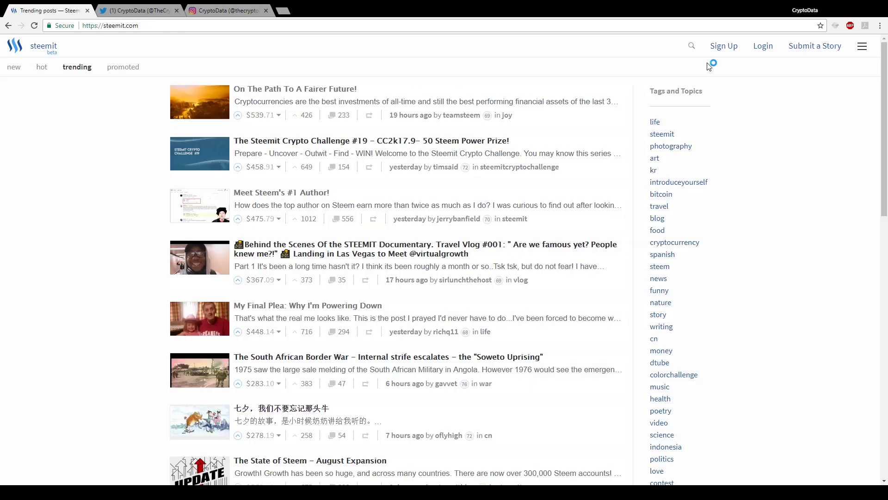
pyautogui.click(769, 49)
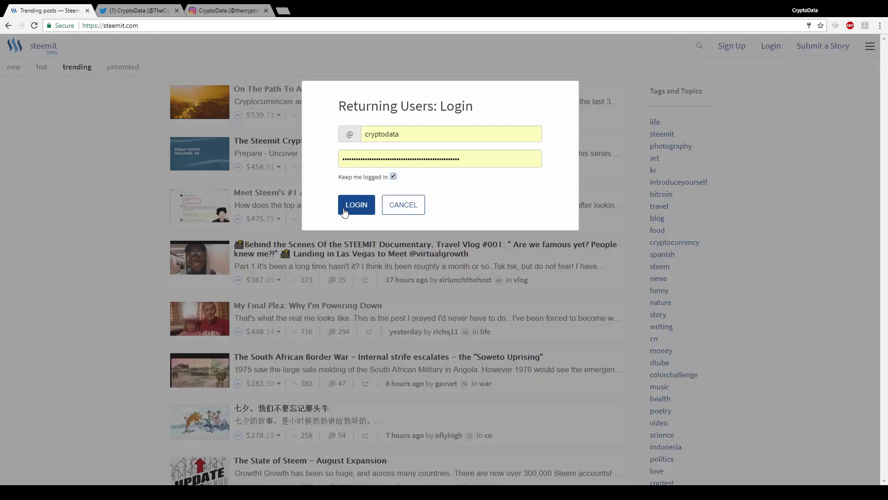
pyautogui.click(345, 206)
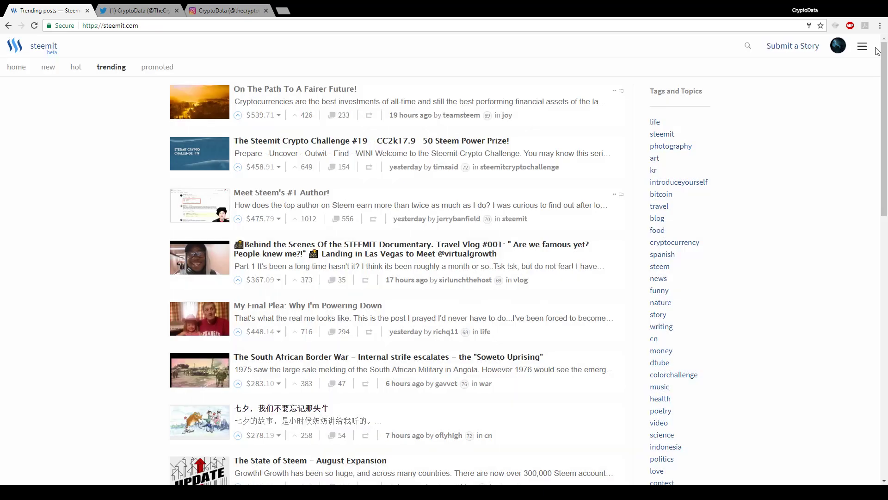
# Open the account's own blog and check the potential payout of the post "Ripple News Is Out!!! Two Huge Speakers At October Conference"
pyautogui.click(840, 45)
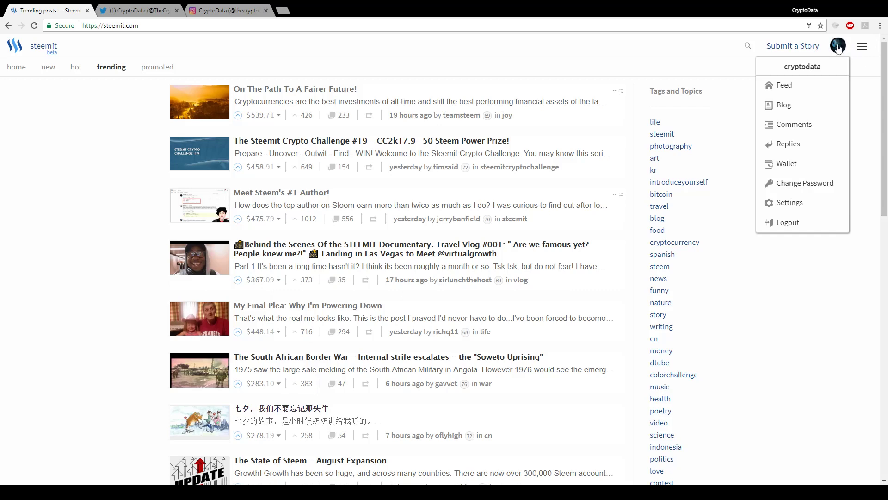
pyautogui.click(795, 105)
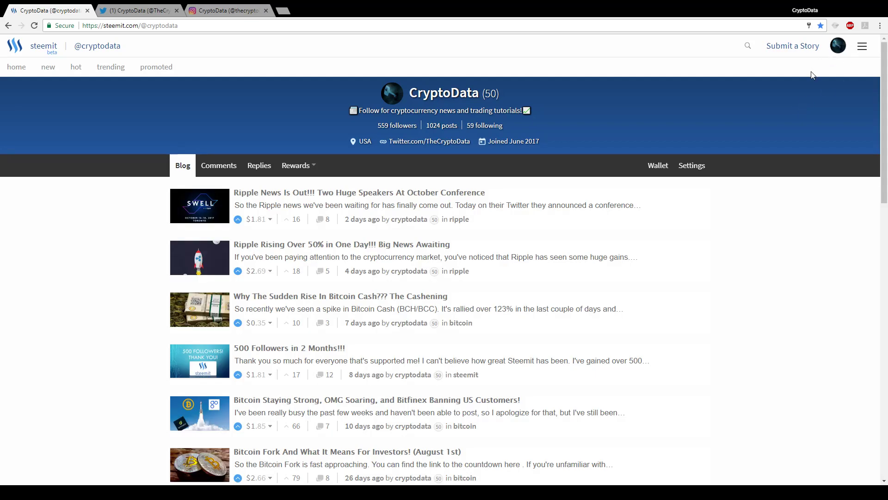
pyautogui.click(837, 52)
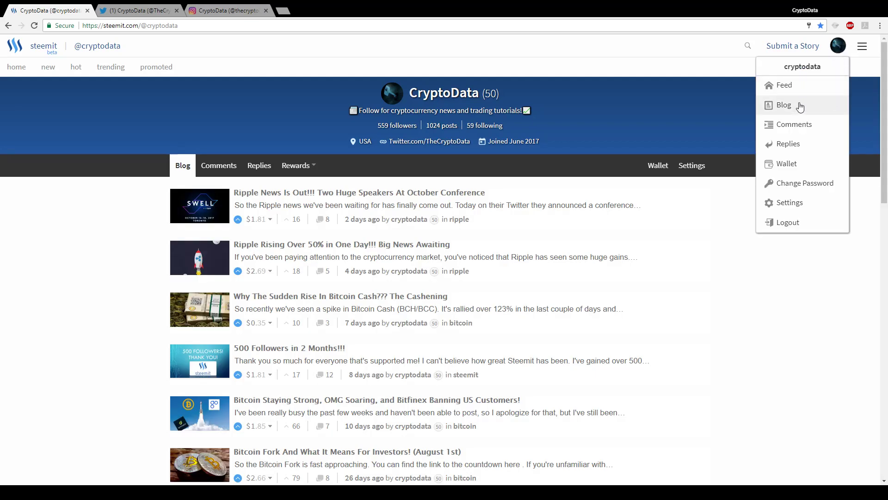
pyautogui.click(640, 111)
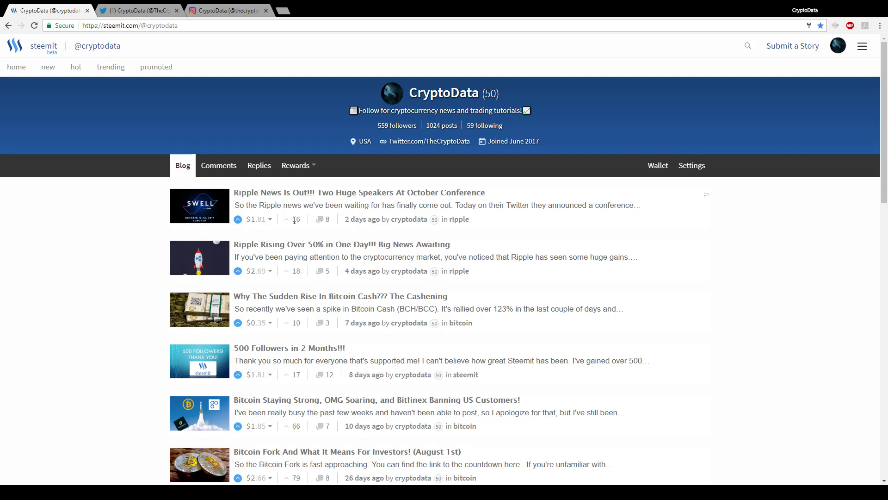
pyautogui.click(271, 220)
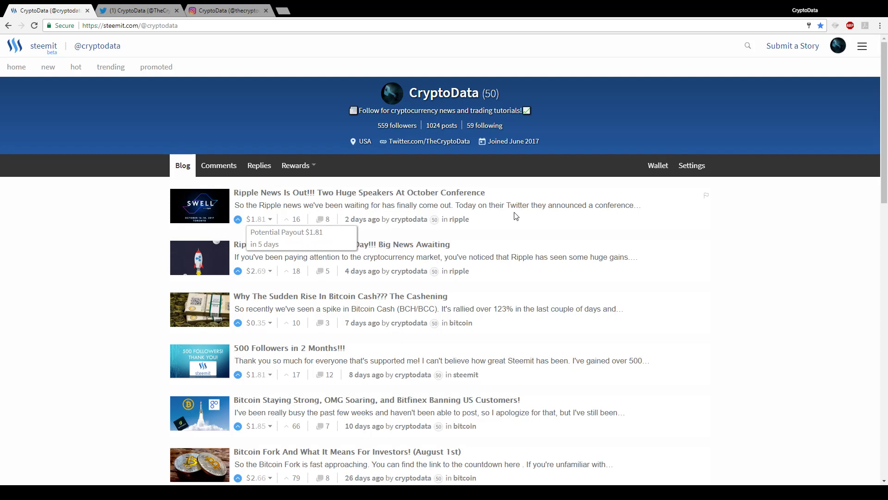
pyautogui.click(519, 227)
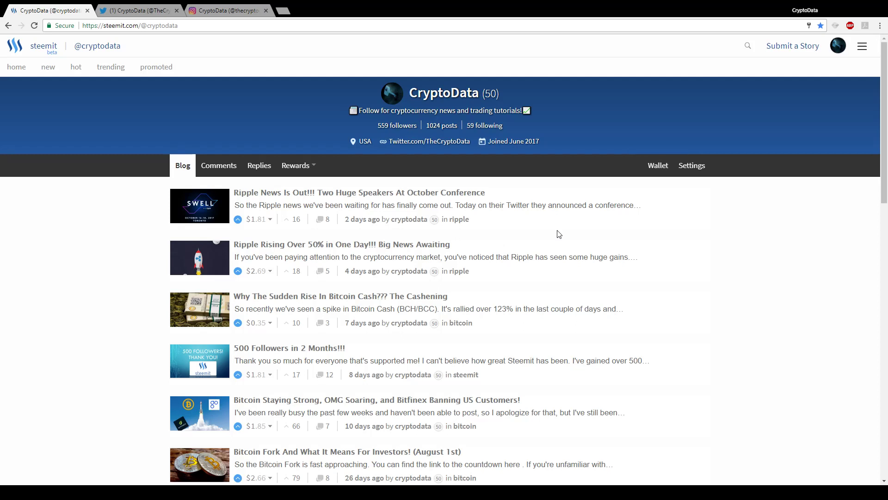
# Open the account's wallet and redeem the current rewards to the balance
pyautogui.click(667, 176)
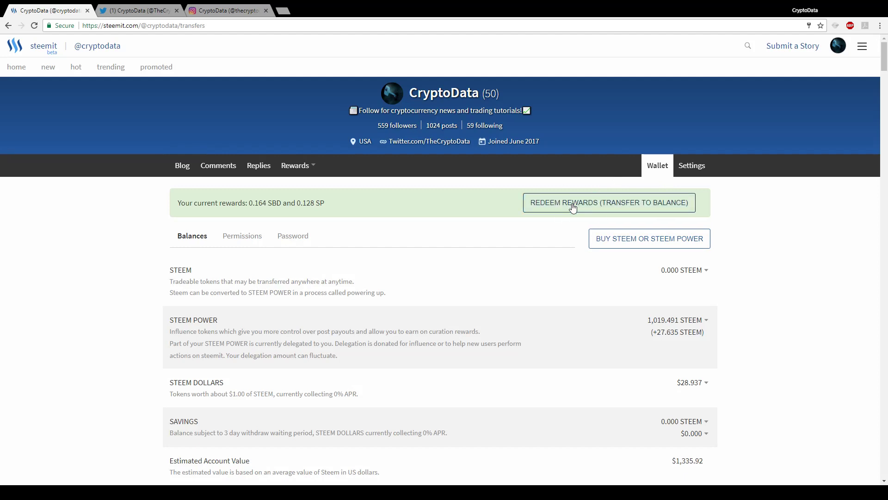
pyautogui.click(573, 208)
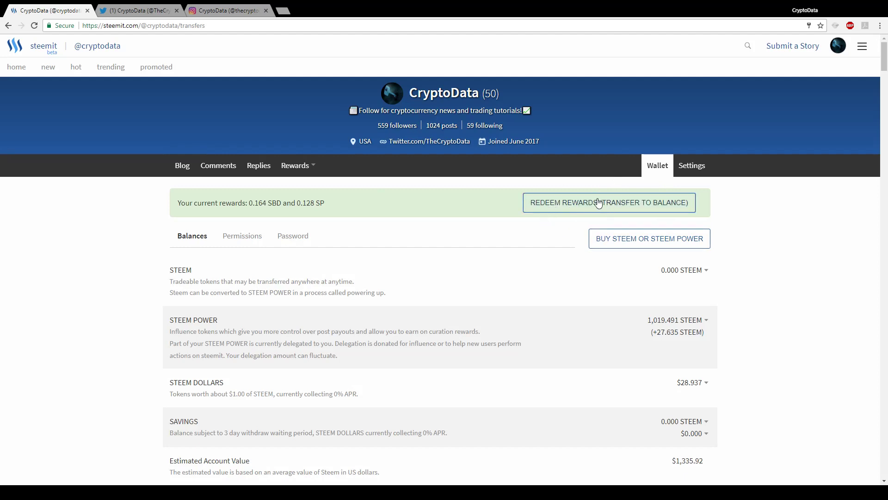
# Examine the wallet's balances, estimated account value and history, including the actions offered for Steem Dollars and Steem Power
pyautogui.scroll(-1, 764, 282)
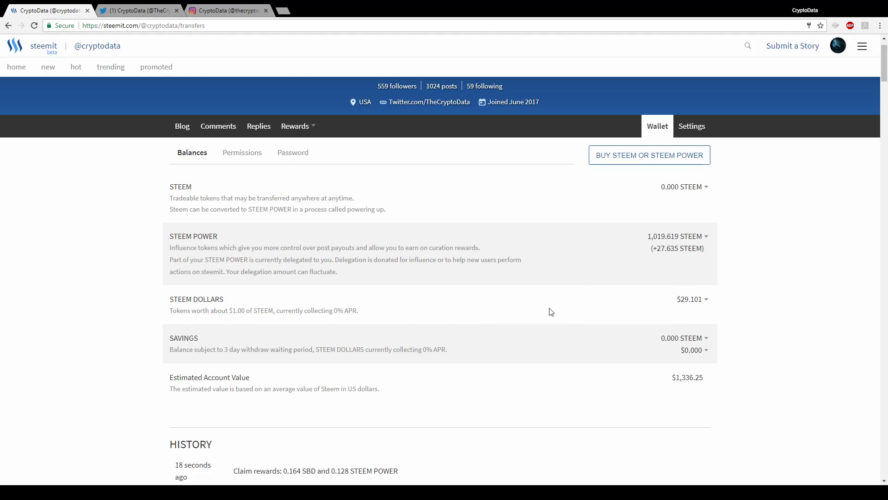
pyautogui.click(689, 299)
pyautogui.click(731, 303)
pyautogui.scroll(-1, 588, 307)
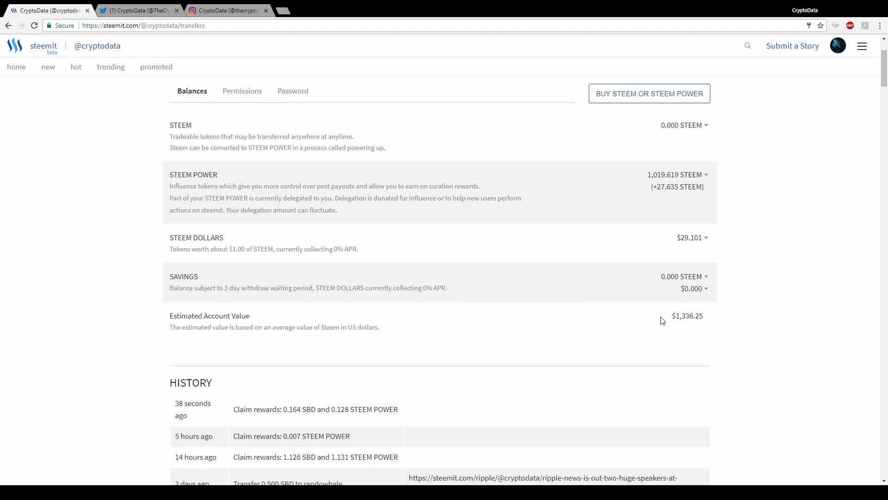
pyautogui.scroll(1, 625, 303)
pyautogui.scroll(2, 625, 303)
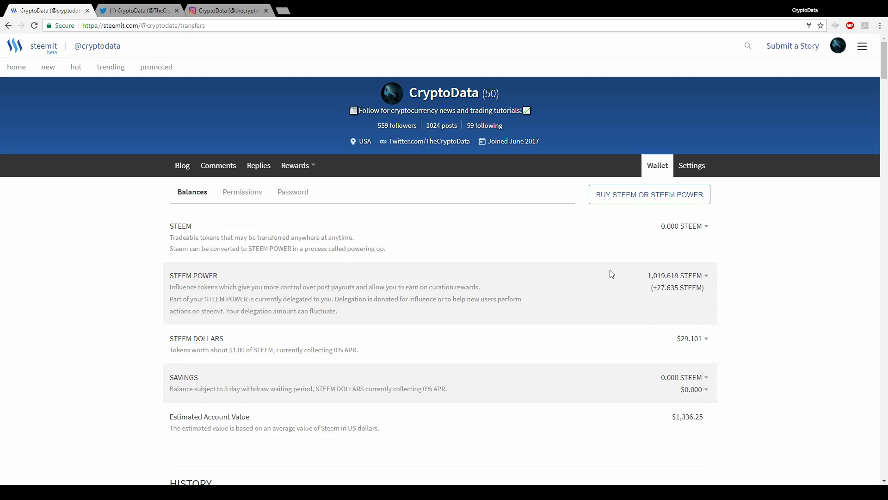
pyautogui.click(675, 277)
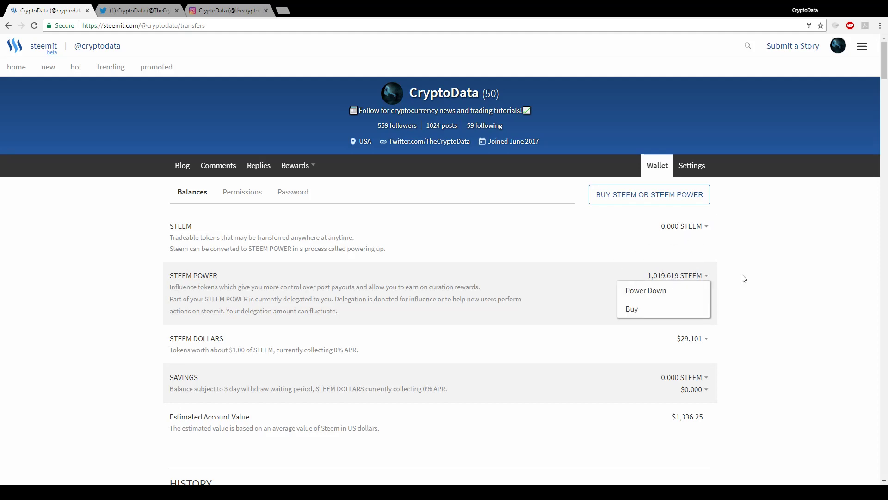
pyautogui.click(784, 300)
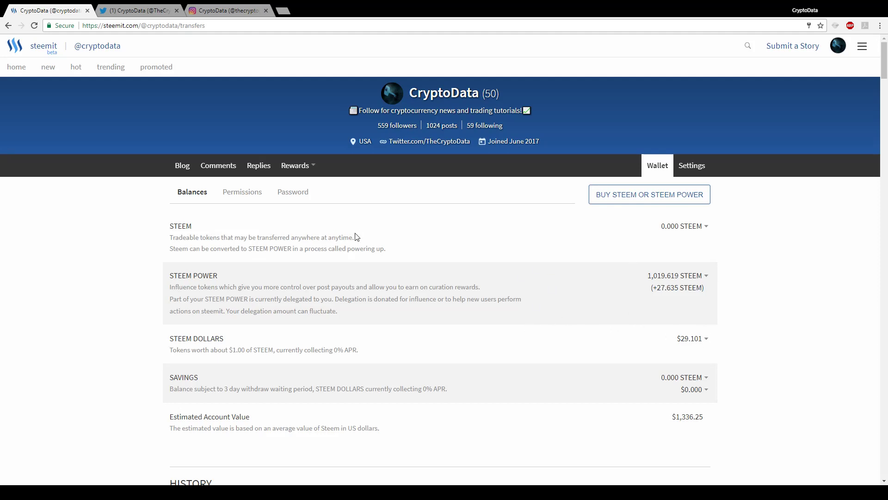
# Start a new story submission and delete the leftover image link from the story body
pyautogui.click(189, 174)
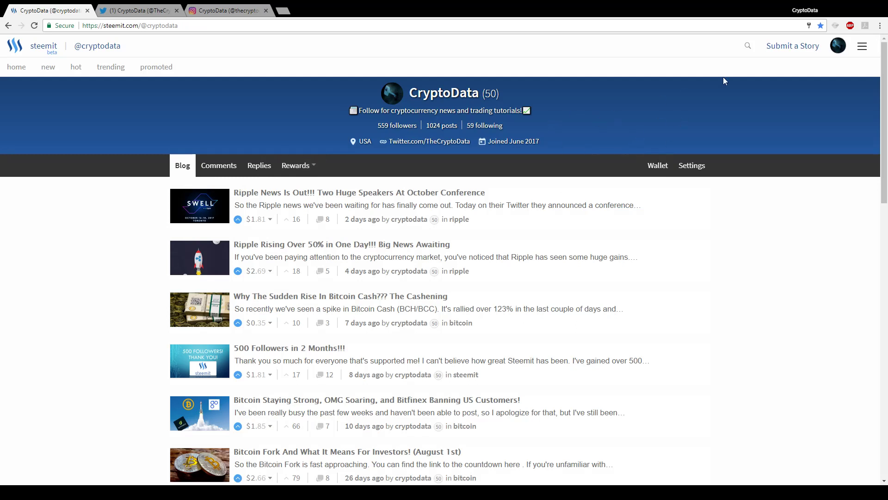
pyautogui.click(791, 54)
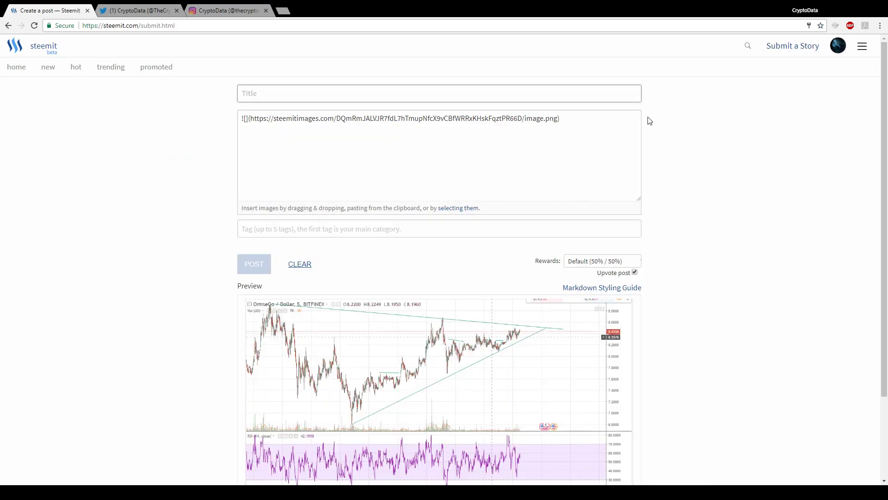
pyautogui.moveTo(589, 121); pyautogui.dragTo(217, 99)
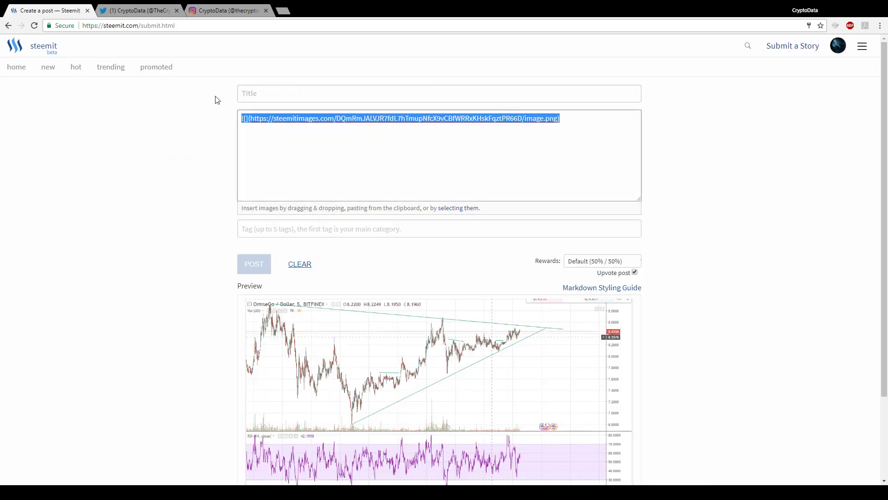
pyautogui.press('BackSpace')
# Title the story "Create Steemit Account Example!!!"
pyautogui.click(265, 92)
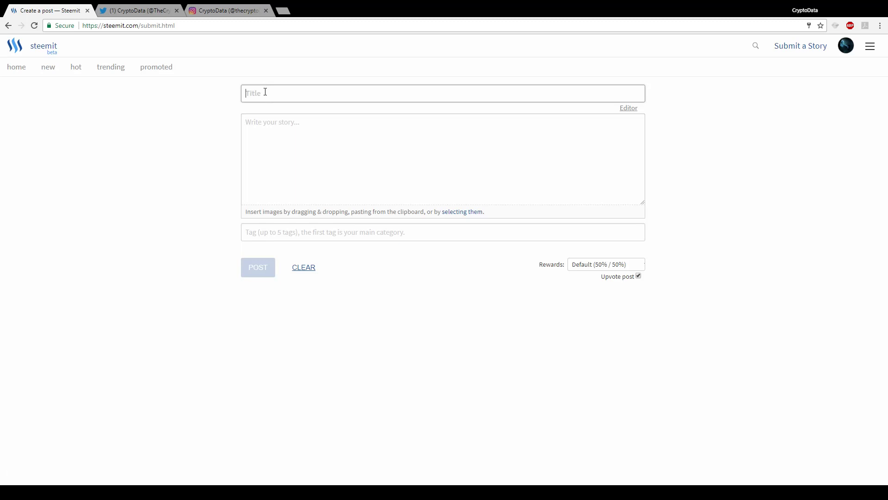
pyautogui.write('Create Steemit Account Examp')
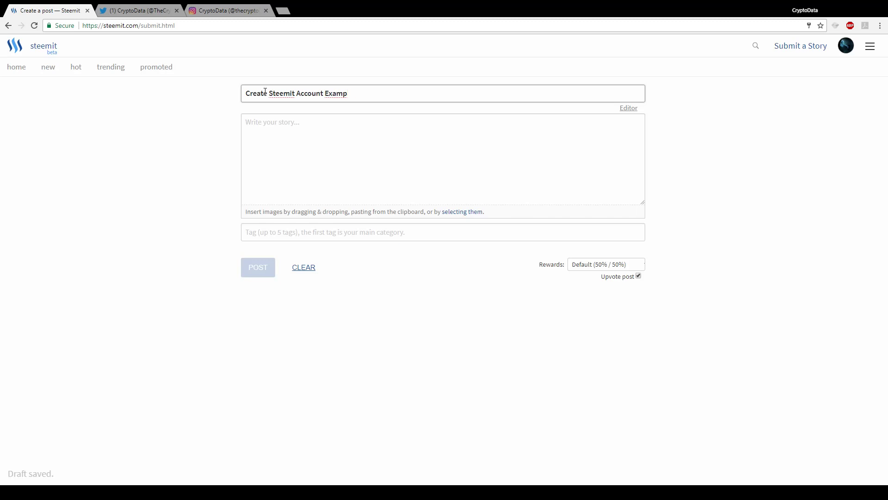
pyautogui.write('le!!!')
# Write the story text "This is showing how to create a Steemit account."
pyautogui.click(330, 129)
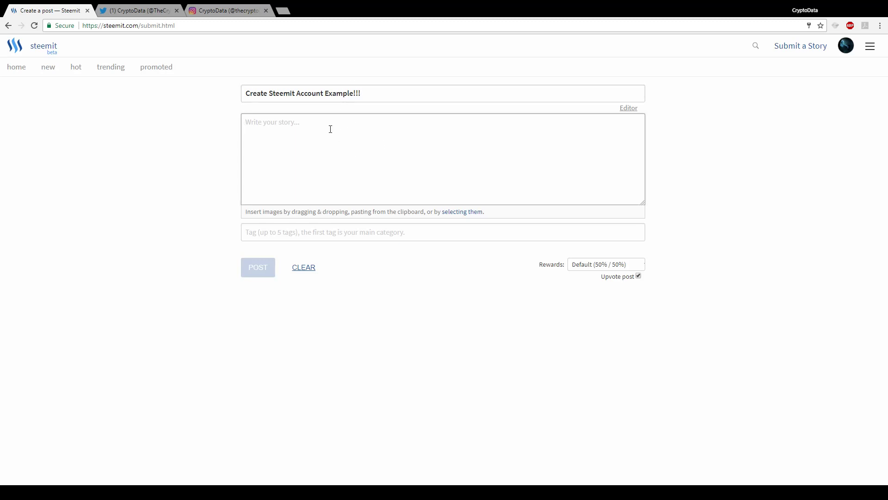
pyautogui.write('T')
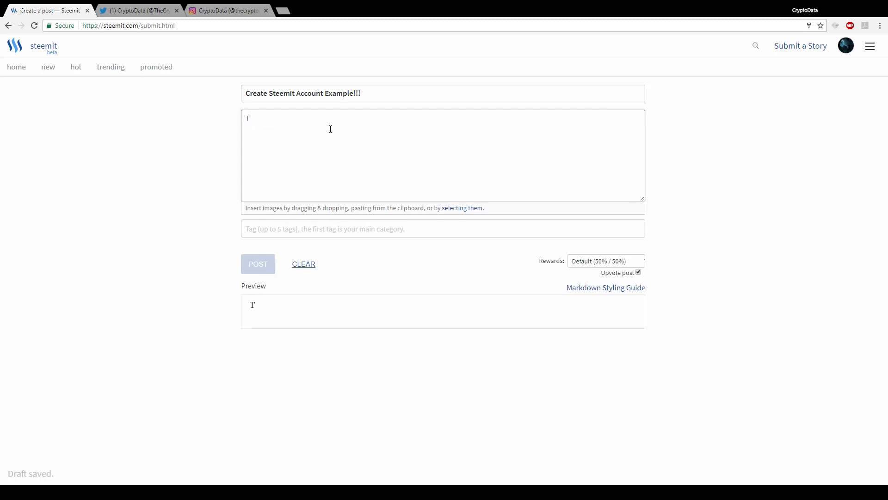
pyautogui.write('his is showing how t')
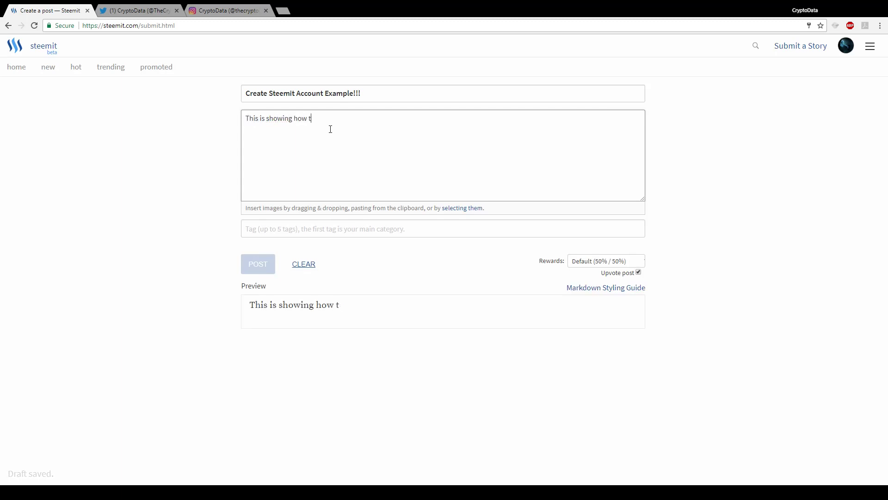
pyautogui.write('o create a Steemit account.')
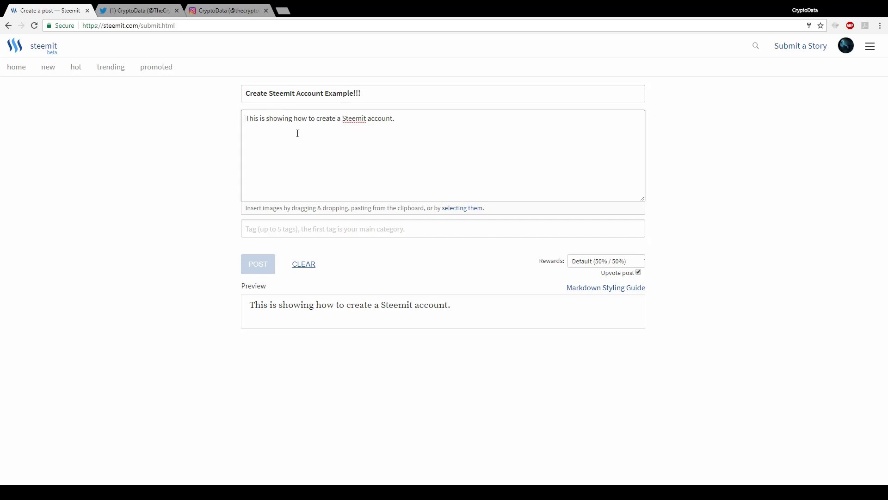
# Add the Markdown heading "# Example 1" on its own line above the story text
pyautogui.press('Return')
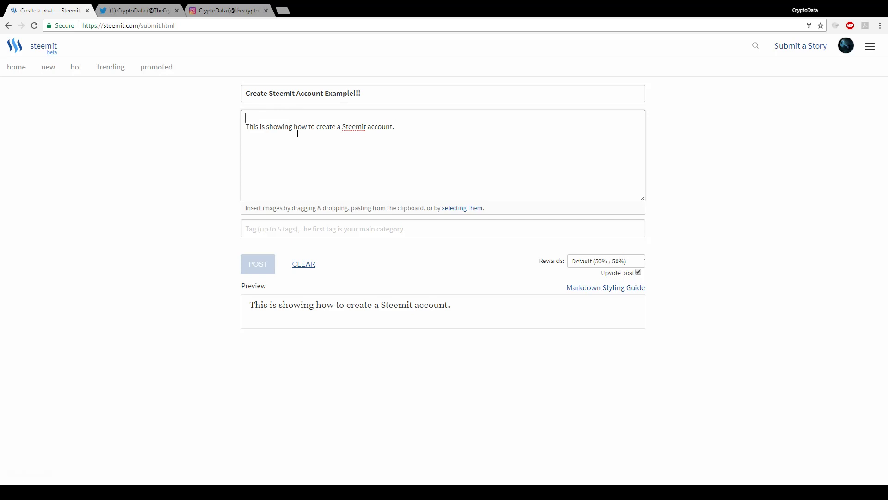
pyautogui.write('#')
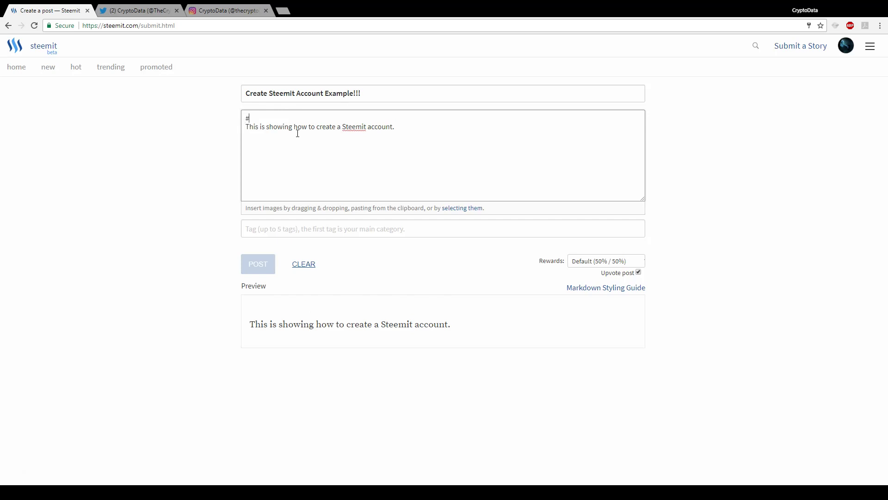
pyautogui.write(' Exampe')
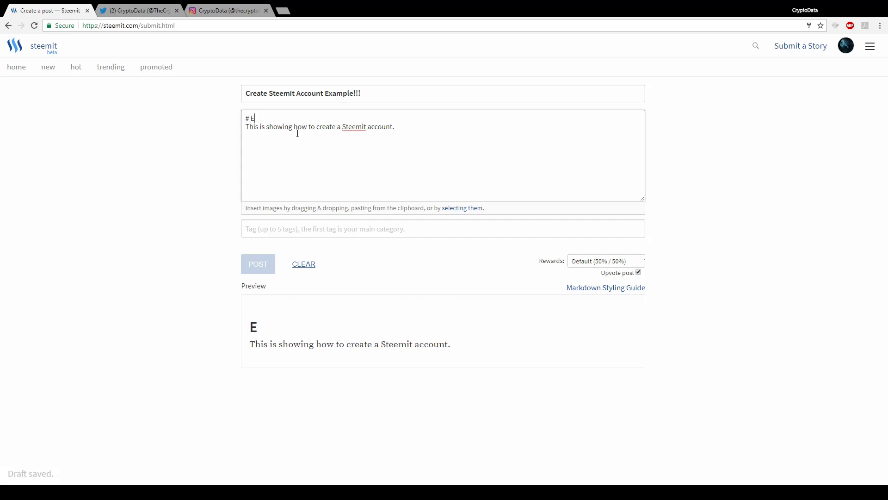
pyautogui.press('BackSpace')
pyautogui.press('BackSpace')
pyautogui.write('ple 1')
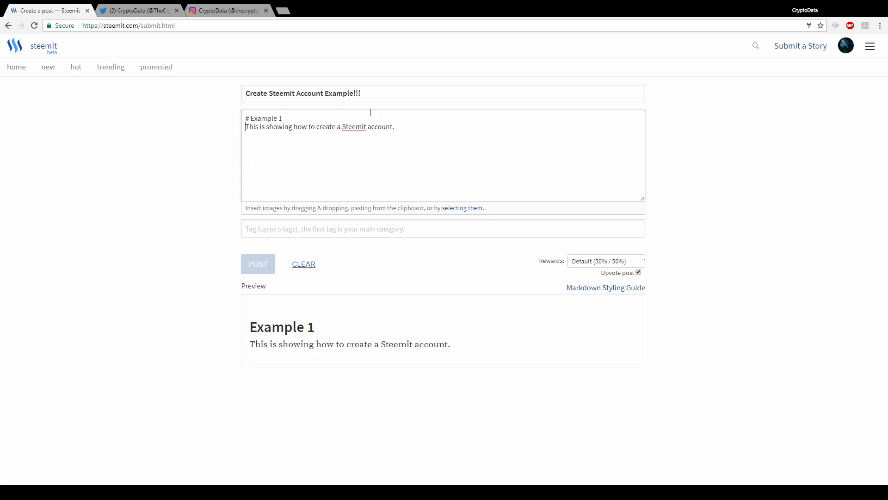
# Center the sentence below the heading by enclosing it in <center> and </center> tags
pyautogui.write('<center>')
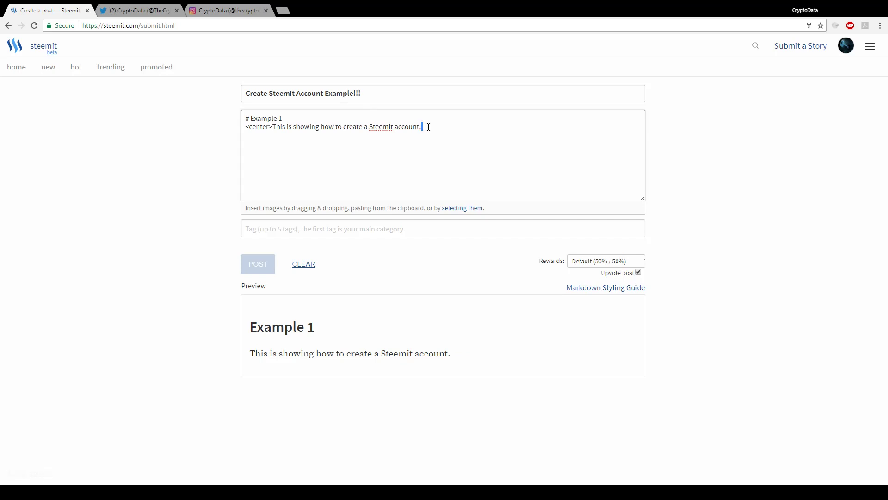
pyautogui.write('/center>')
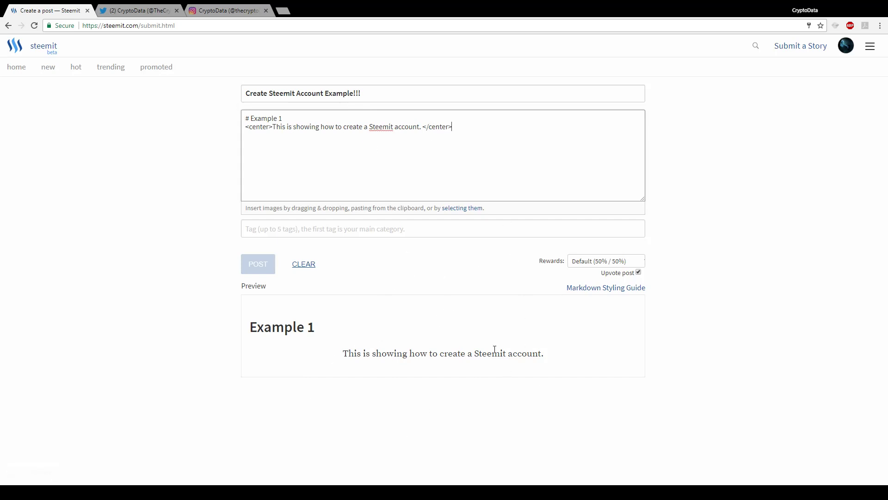
# Open the Markdown Styling Guide and examine its syntax guide for headers, emphasis and lists
pyautogui.click(591, 290)
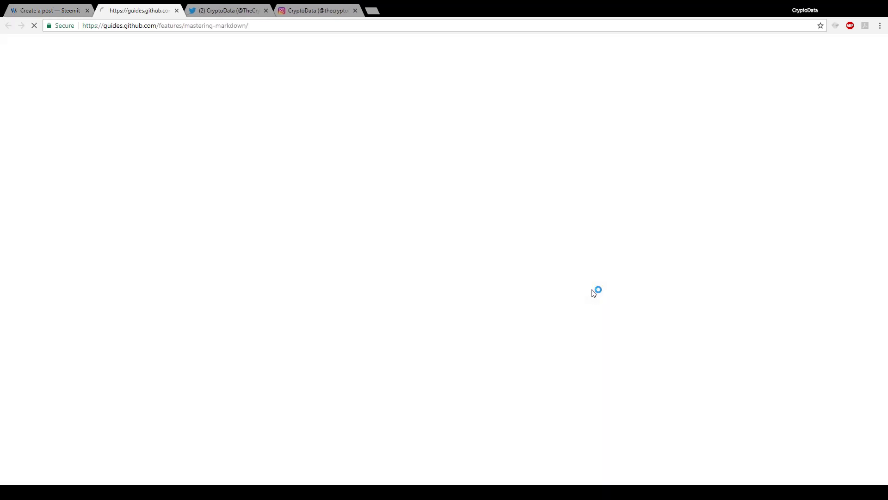
pyautogui.scroll(-8, 207, 293)
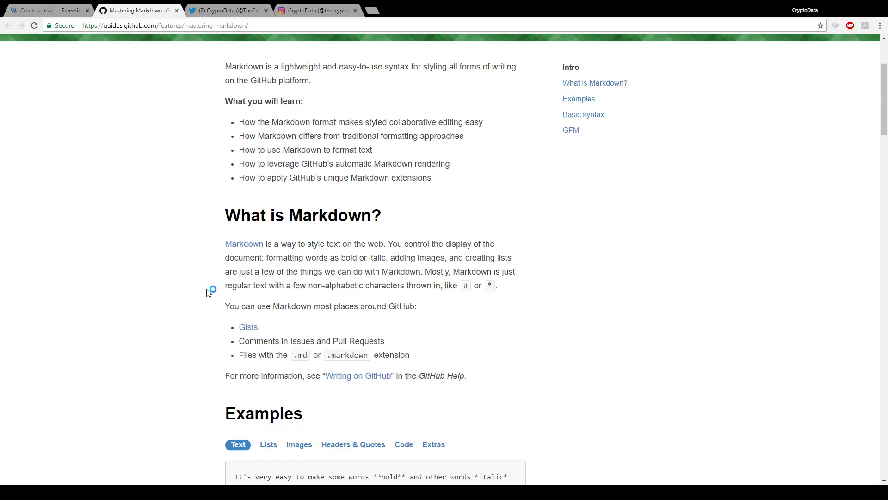
pyautogui.scroll(-6, 206, 292)
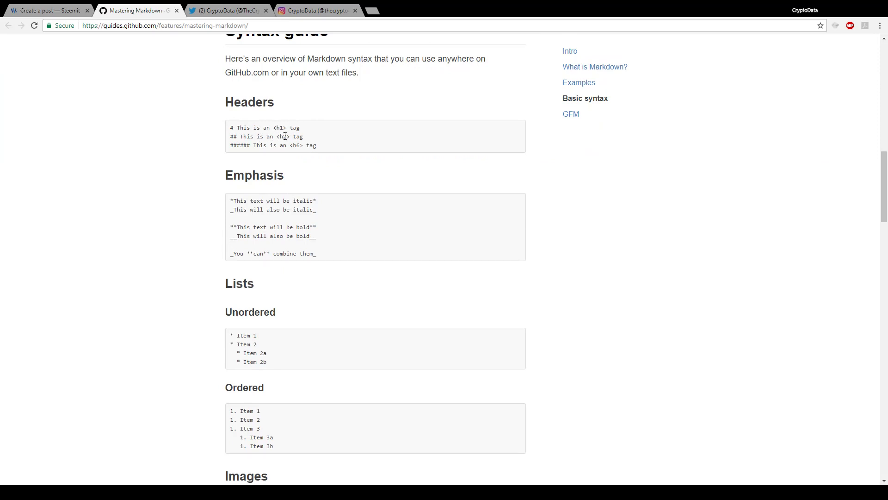
# Italicize the centered sentence in the Steemit story by enclosing its words in single asterisks, as the emphasis syntax shows
pyautogui.scroll(-1, 239, 210)
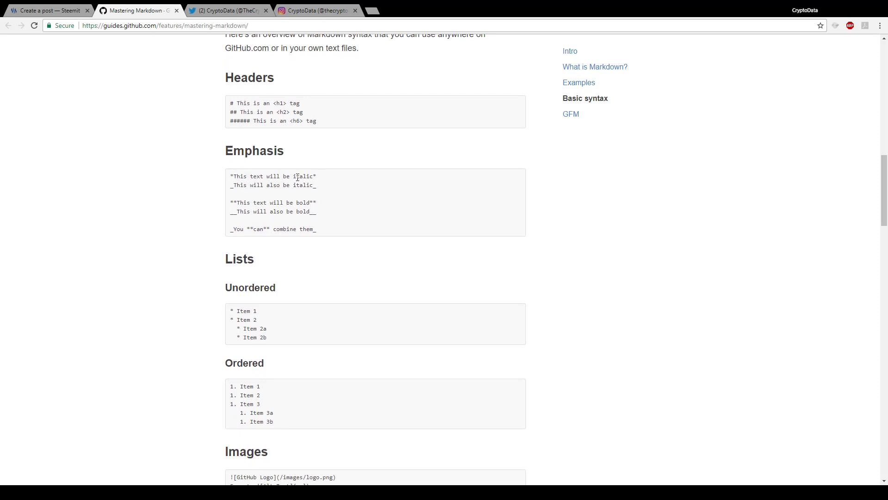
pyautogui.click(51, 10)
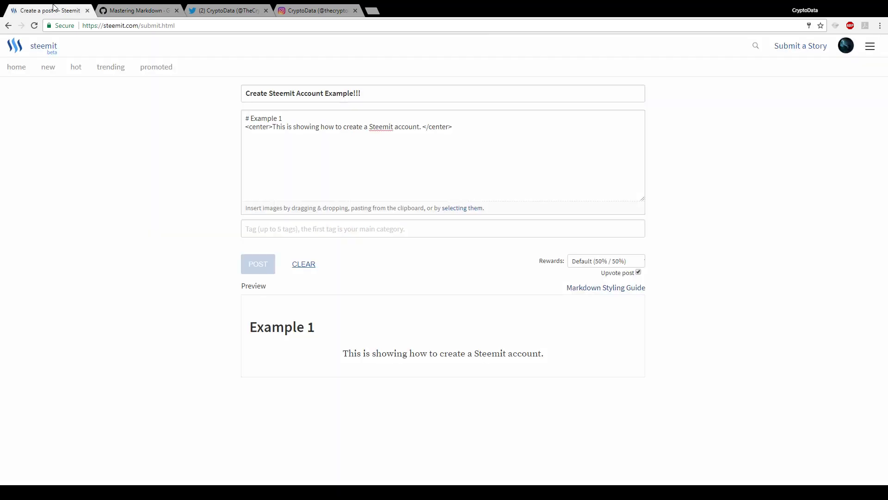
pyautogui.click(273, 127)
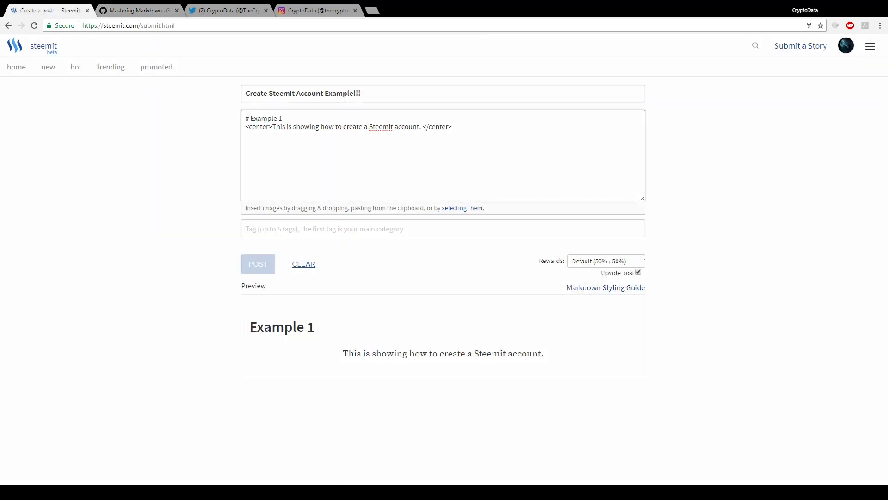
pyautogui.write('*')
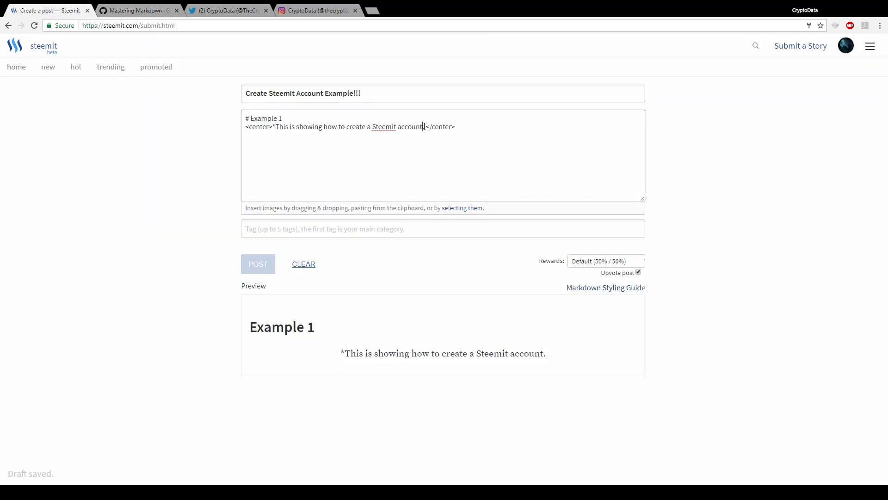
pyautogui.write('*')
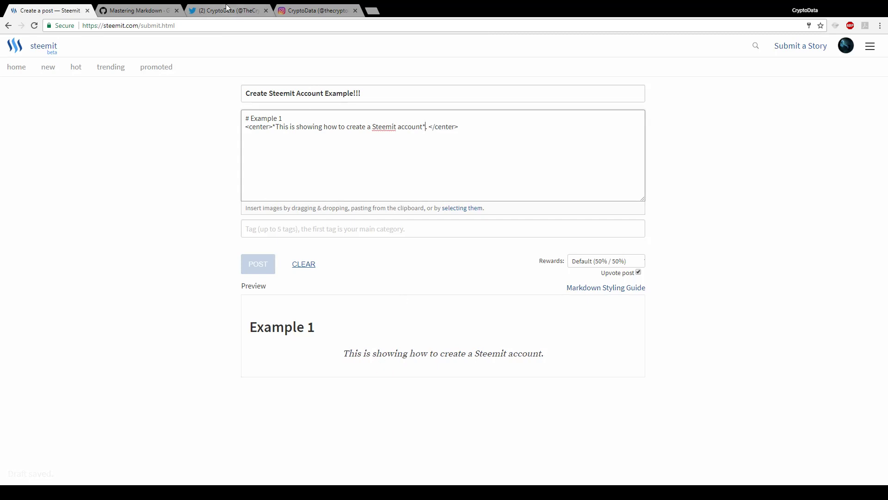
# Examine the Markdown guide's syntax for lists, images, links, blockquotes and inline code, returning to its headers and emphasis sections
pyautogui.click(164, 7)
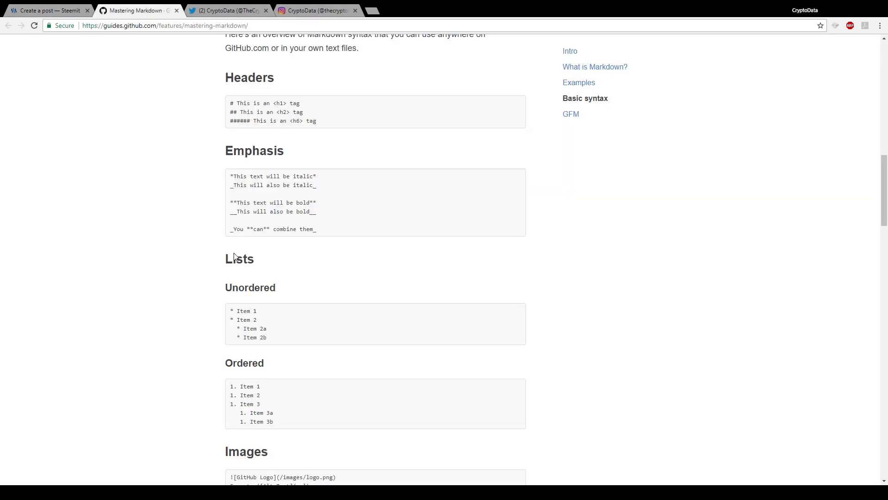
pyautogui.scroll(-3, 198, 306)
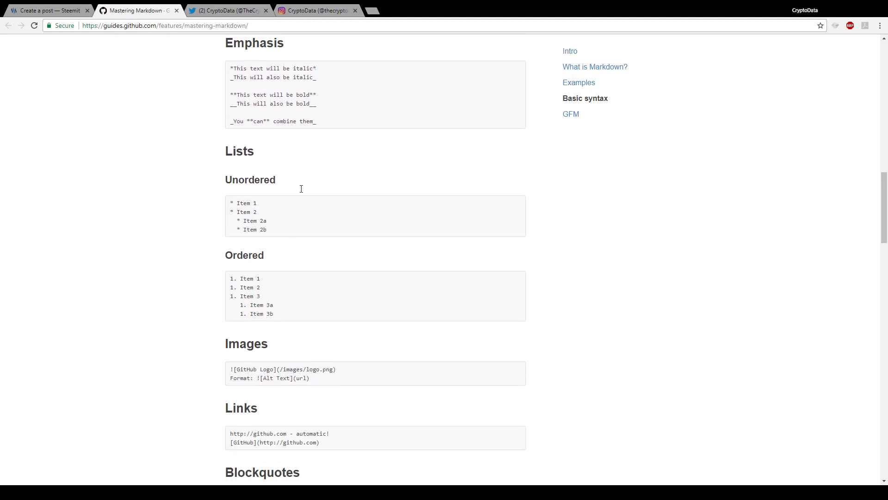
pyautogui.scroll(-2, 219, 272)
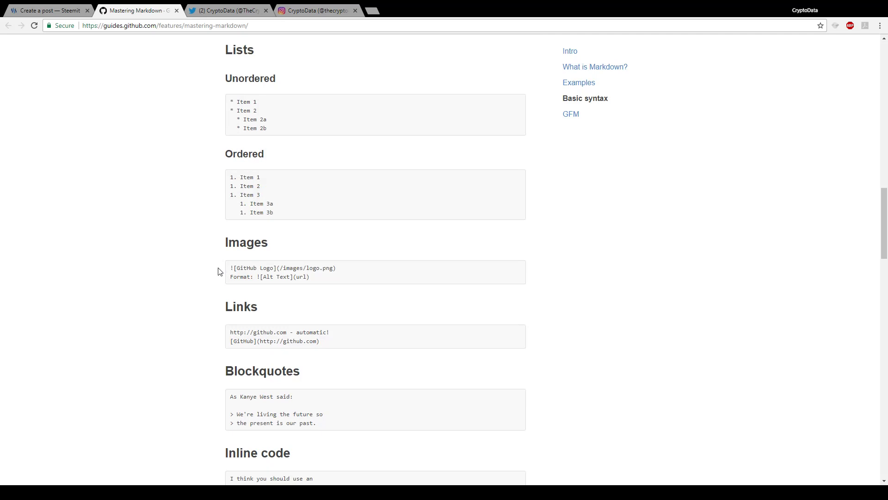
pyautogui.scroll(-3, 202, 271)
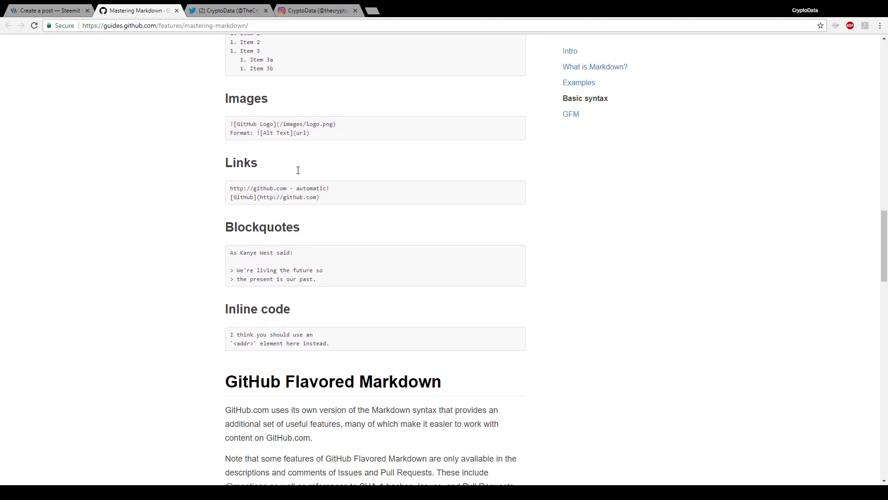
pyautogui.scroll(2, 301, 162)
pyautogui.scroll(-4, 298, 167)
pyautogui.scroll(4, 301, 166)
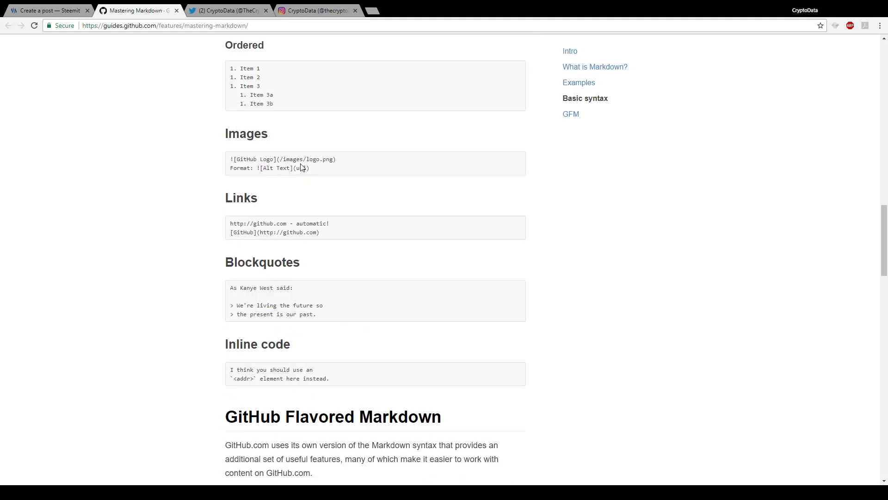
pyautogui.scroll(3, 250, 148)
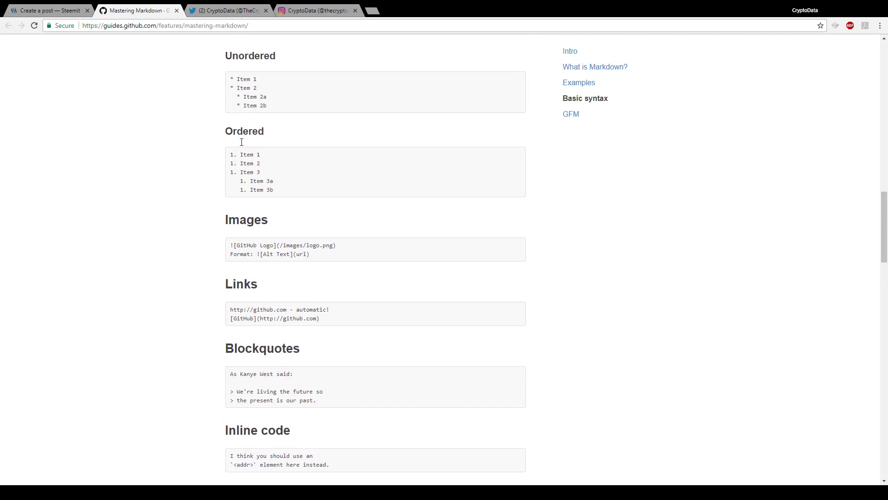
pyautogui.scroll(3, 189, 148)
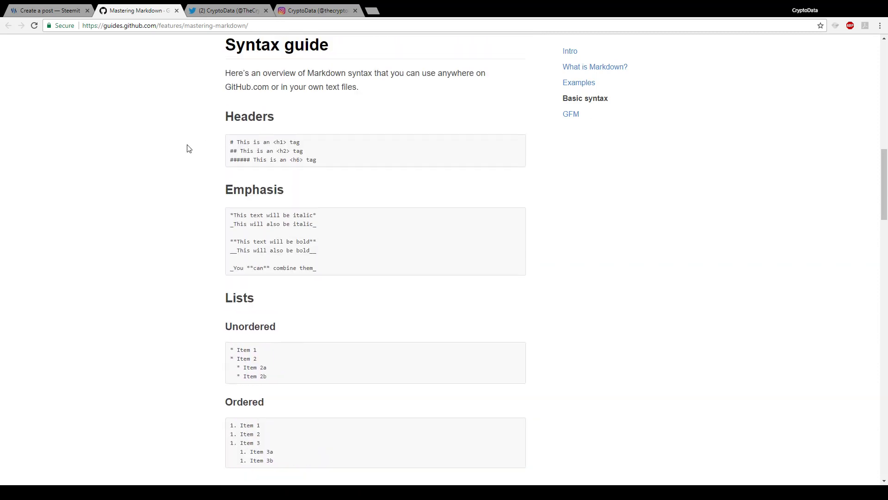
# Center the "Example 1" heading in the Steemit story by enclosing its text in <center> and </center> tags after the #
pyautogui.click(60, 10)
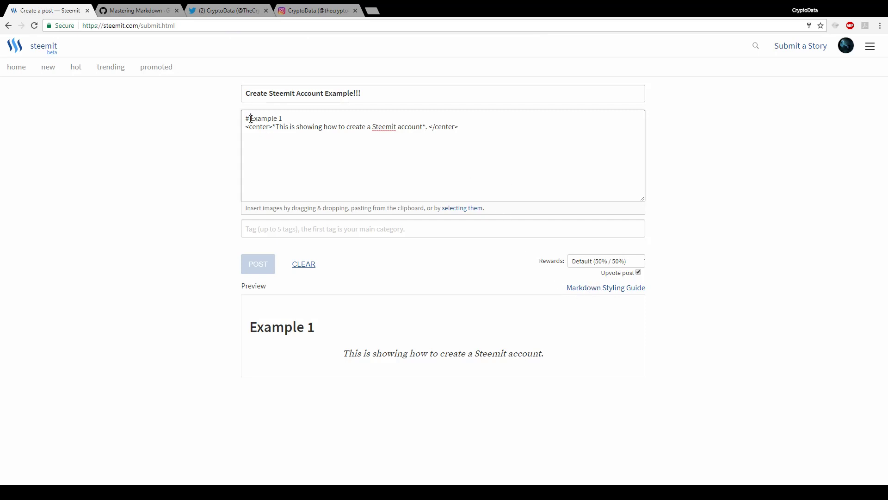
pyautogui.write('<center>')
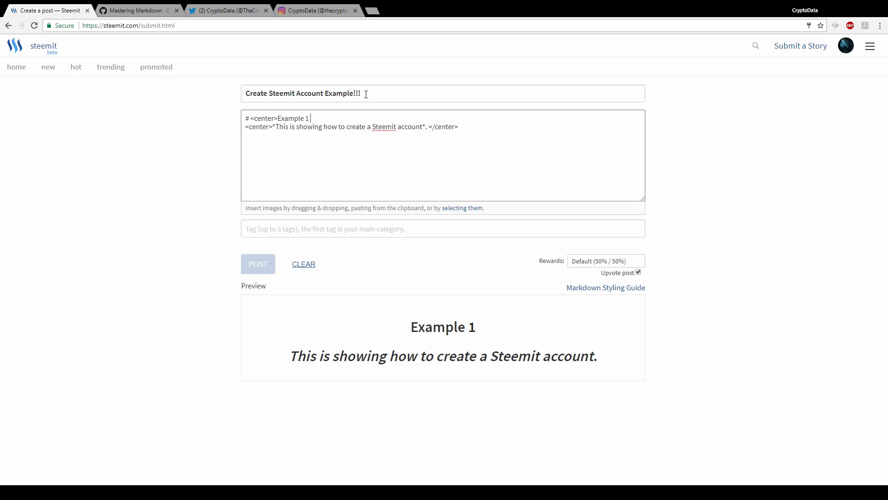
pyautogui.write('<ce')
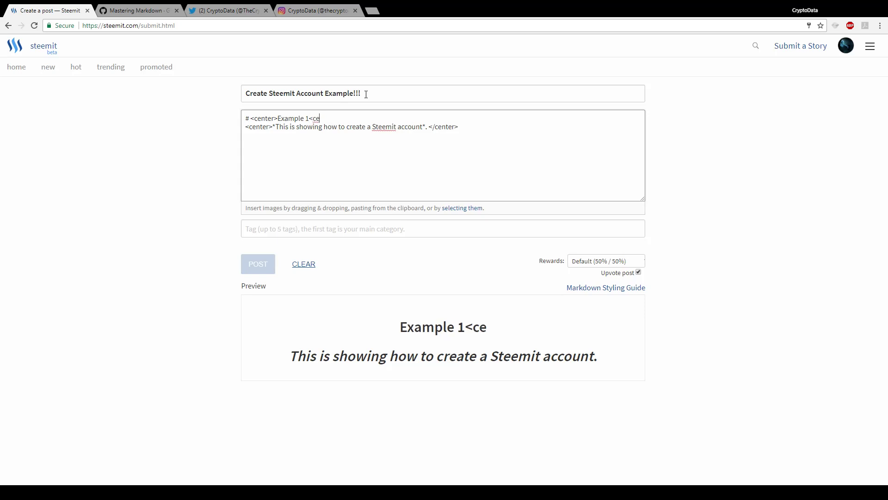
pyautogui.press('BackSpace')
pyautogui.press('BackSpace')
pyautogui.write('/center>')
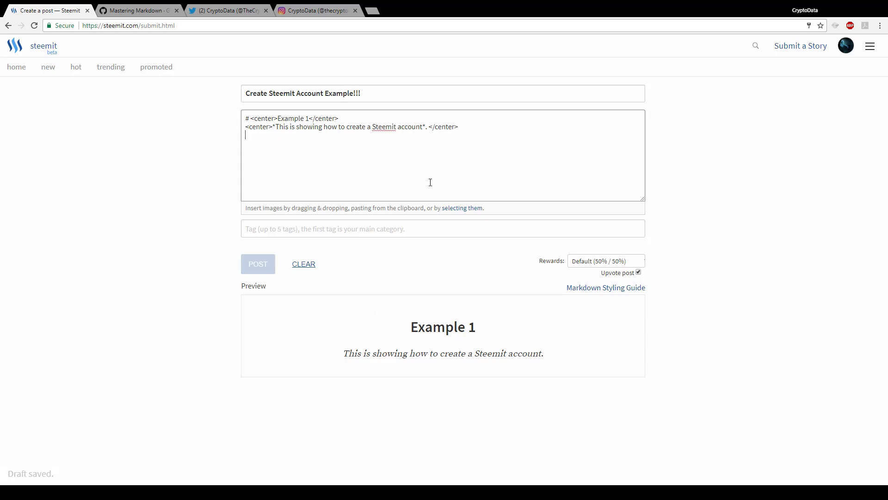
# Search Google Images for "steemit account example" in a new browser tab and open the blue Steemit logo image
pyautogui.click(374, 10)
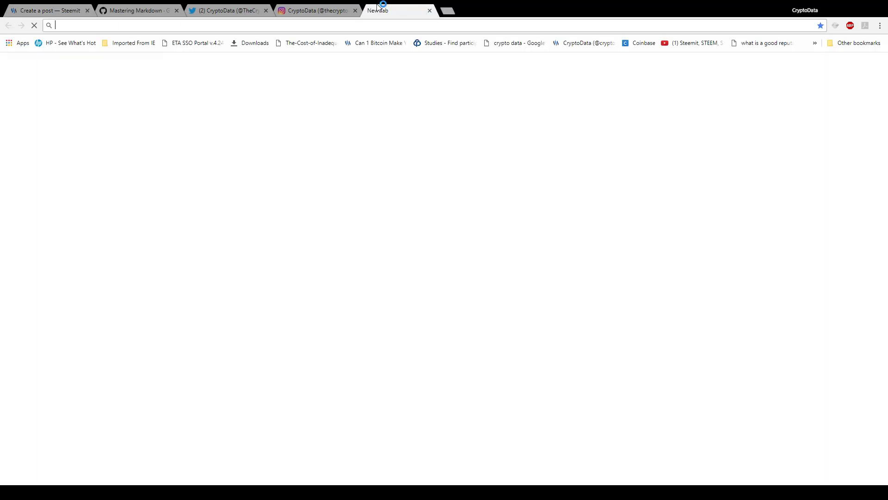
pyautogui.write('ste')
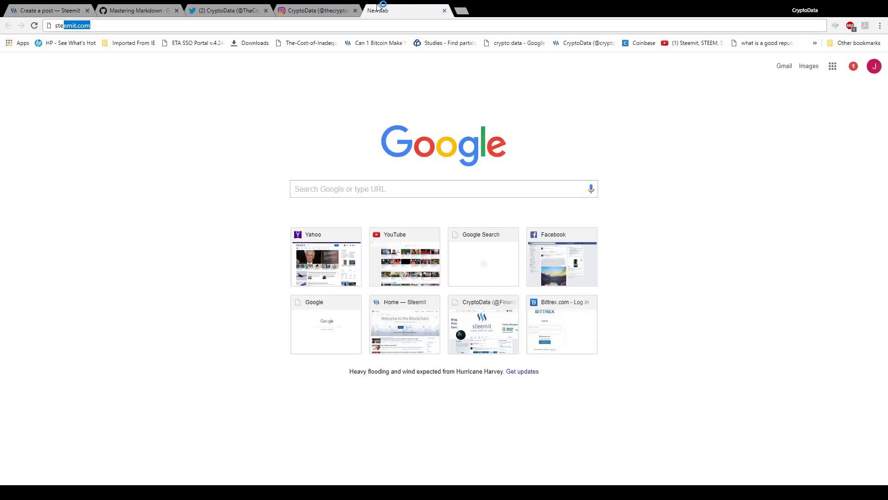
pyautogui.write('emit account example')
pyautogui.press('Return')
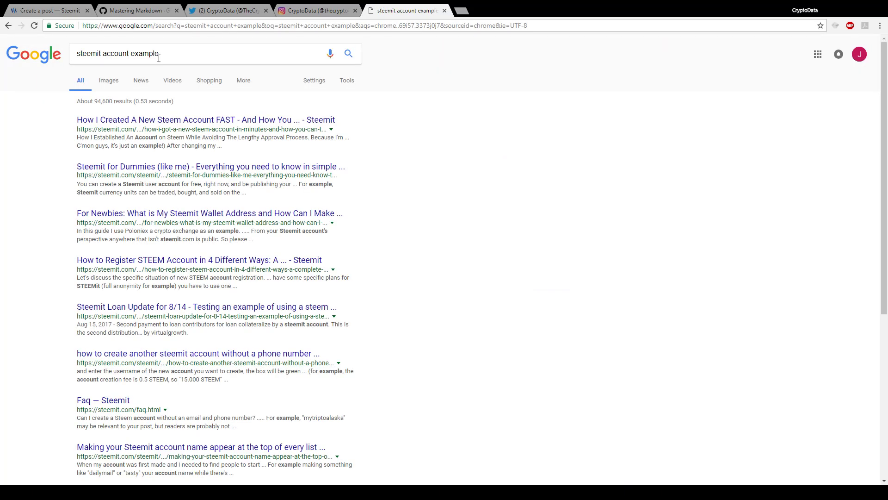
pyautogui.click(105, 84)
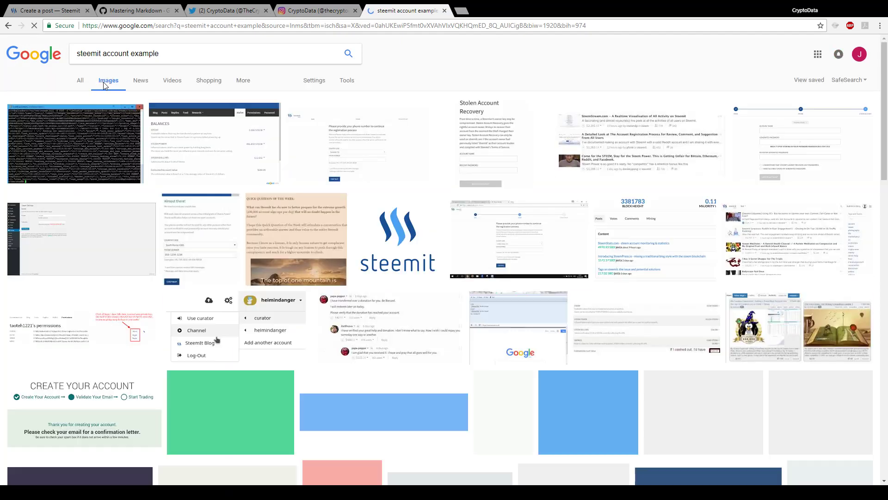
pyautogui.click(401, 244)
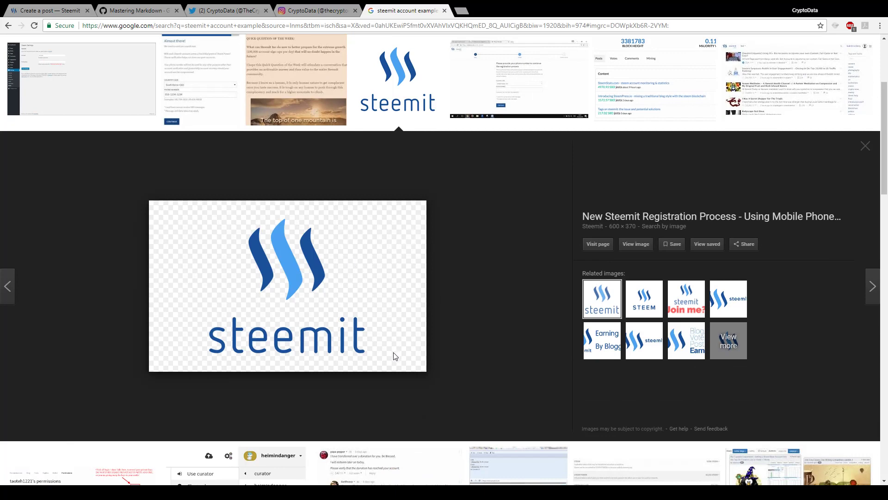
# Paste the Steemit logo image into the Steemit story on the line below the centered sentence and check the preview
pyautogui.click(62, 8)
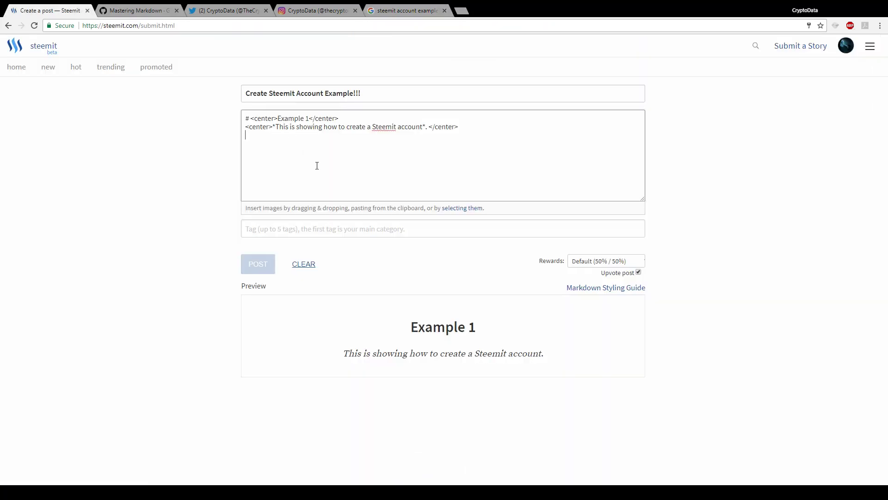
pyautogui.press('Return')
pyautogui.write('![](https://steemitimages.com/DQmf2GtknbWn6Vfw836rhK9wMRXFkJa2bx3W9V1DwvWMxpS/image.png)')
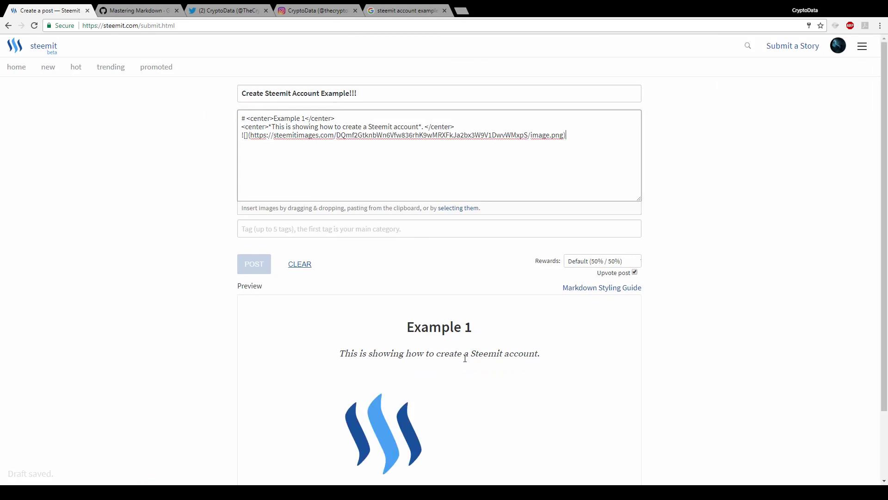
pyautogui.scroll(-2, 464, 362)
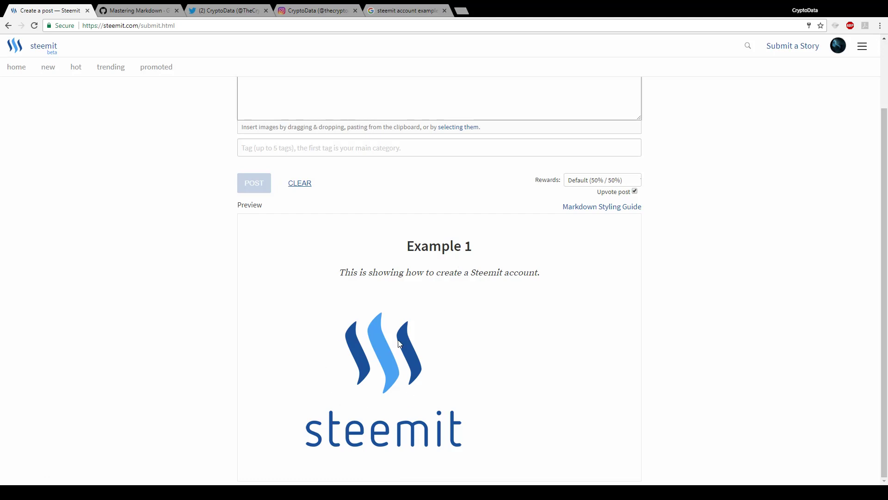
pyautogui.scroll(2, 166, 180)
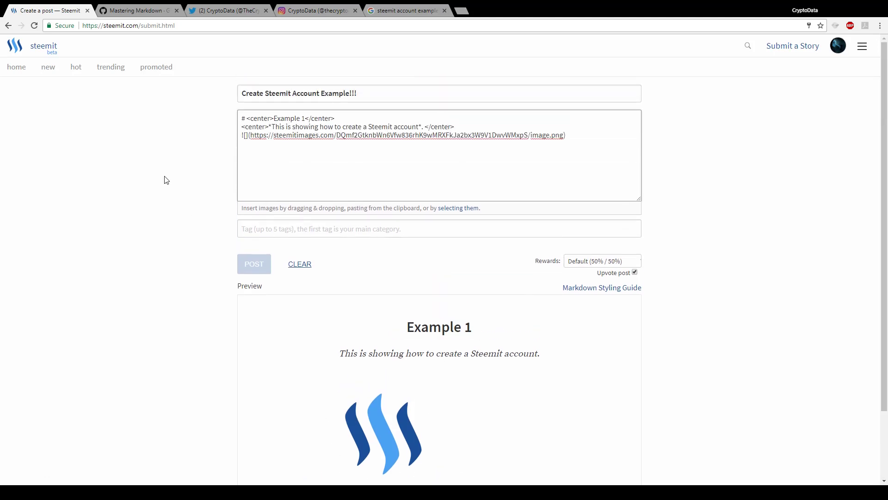
# Center the logo image by enclosing its Markdown link in <center> and </center> tags, and check the story preview
pyautogui.click(241, 135)
pyautogui.write('<center>')
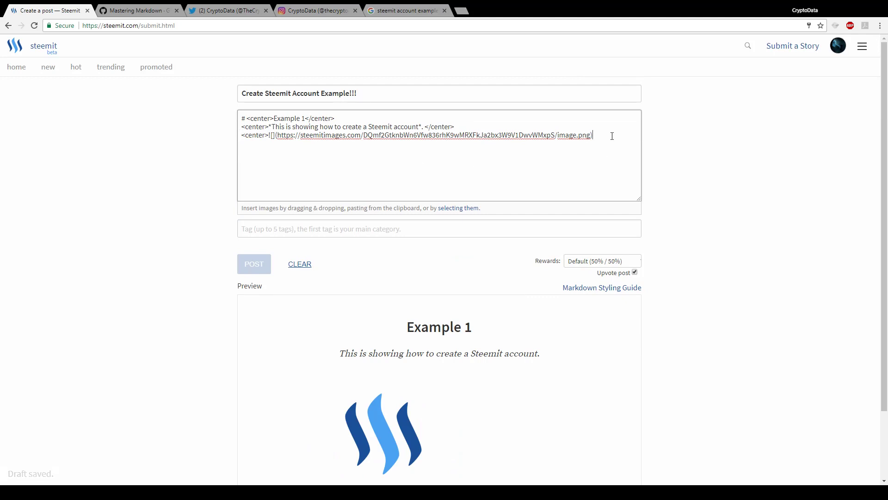
pyautogui.write('/center>')
pyautogui.scroll(-2, 705, 231)
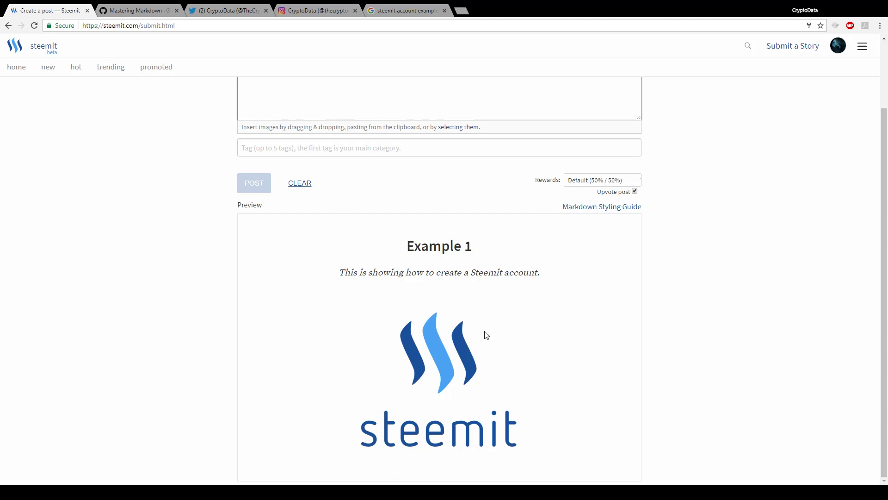
pyautogui.scroll(2, 731, 240)
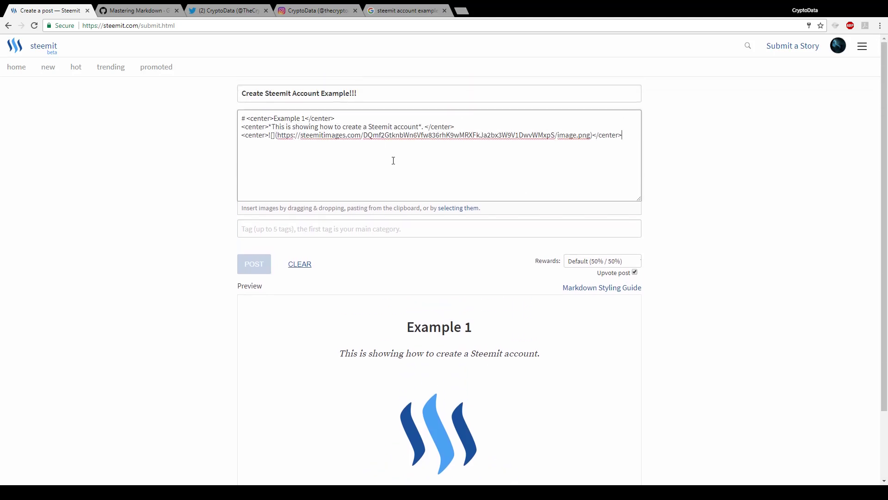
pyautogui.scroll(-2, 426, 439)
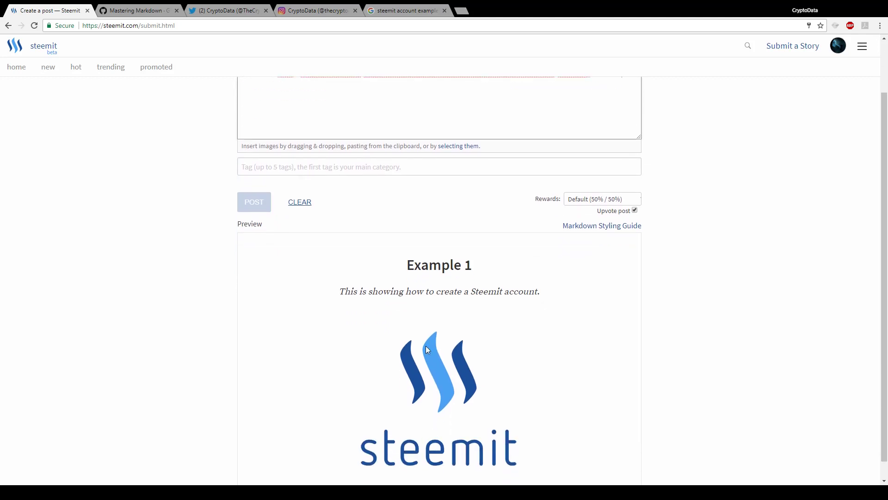
pyautogui.scroll(2, 417, 376)
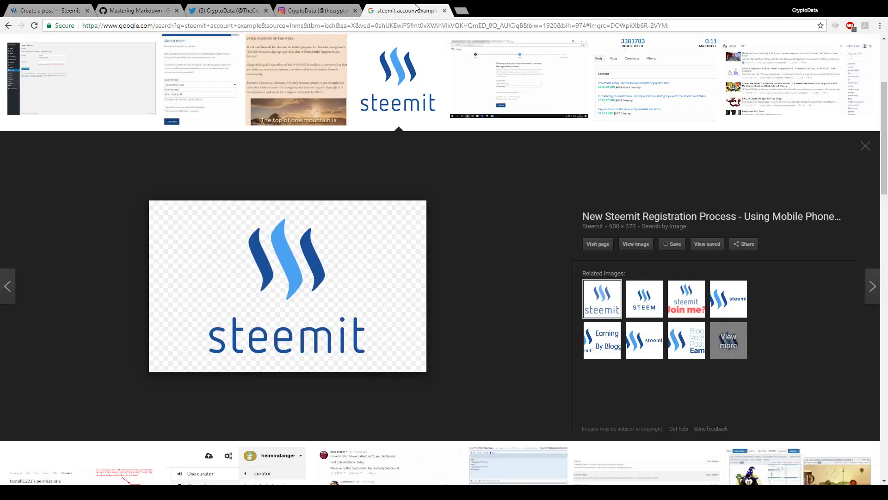
# Load the steemit.com home feed in the browser tab that holds the image search
pyautogui.click(410, 9)
pyautogui.click(414, 22)
pyautogui.write('www.s')
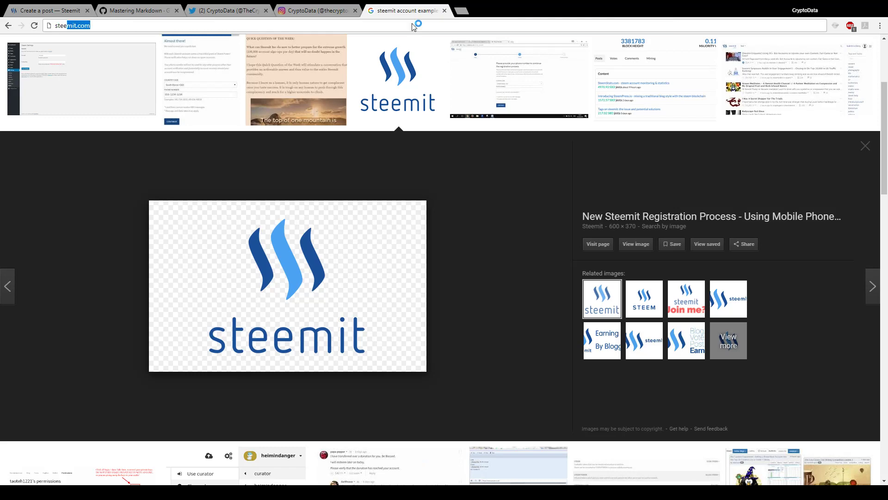
pyautogui.press('Return')
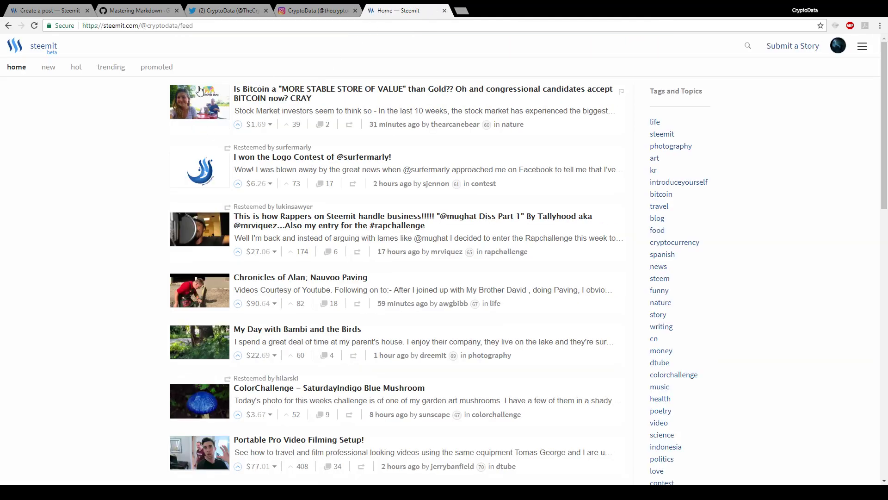
# Open the feed's first post, about Bitcoin as a more stable store of value, view its opening image, and close it
pyautogui.click(274, 94)
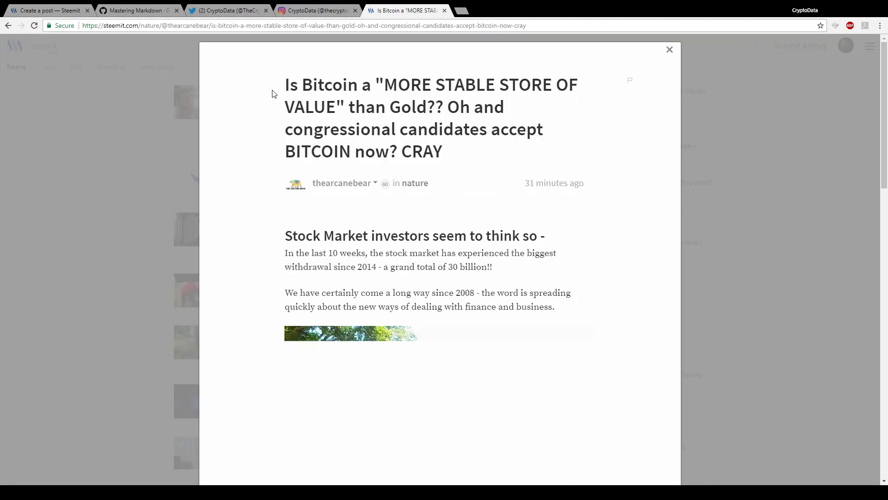
pyautogui.scroll(-3, 390, 263)
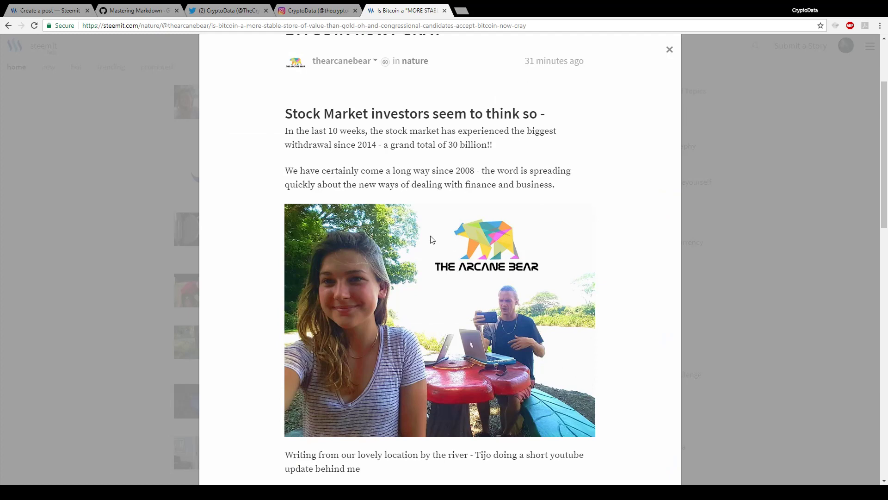
pyautogui.scroll(4, 398, 260)
pyautogui.click(79, 240)
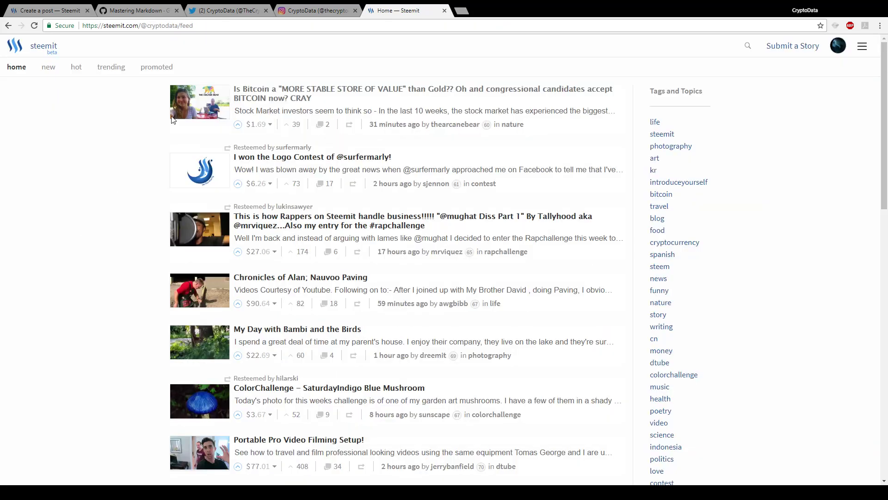
# Return to the draft story, check its preview, and enter the tags "steemit blog account creation steem"
pyautogui.click(75, 9)
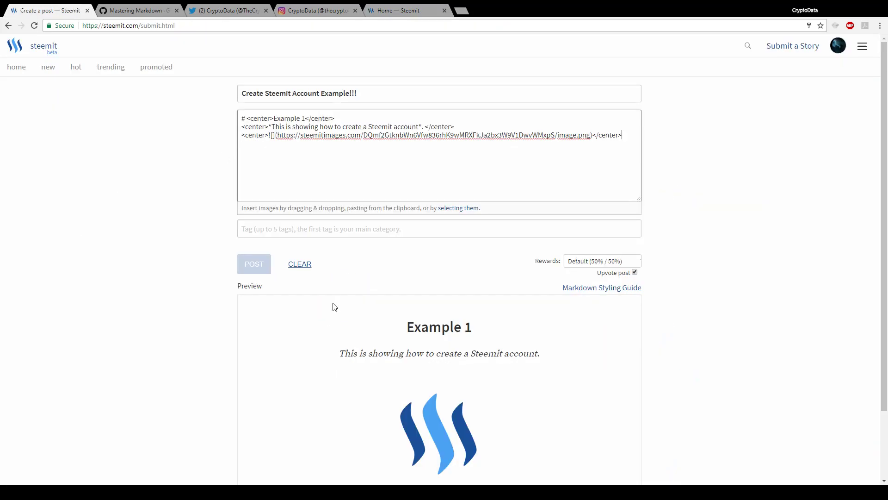
pyautogui.scroll(-1, 448, 385)
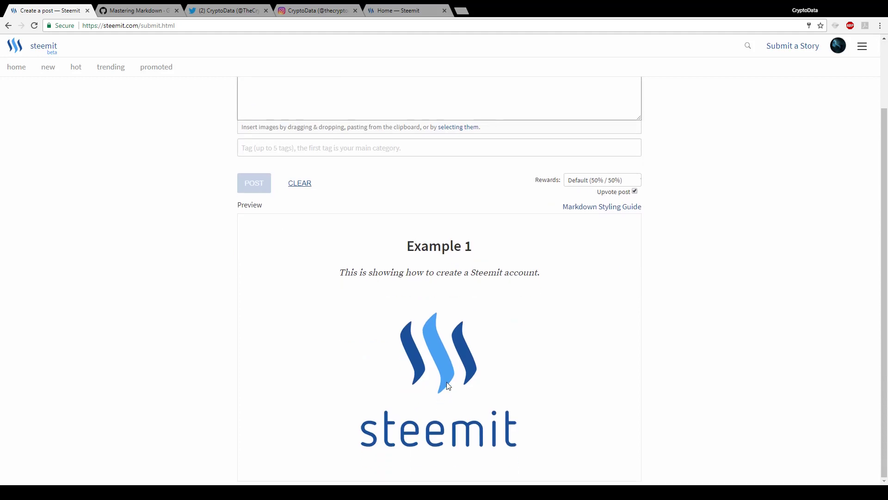
pyautogui.scroll(2, 448, 385)
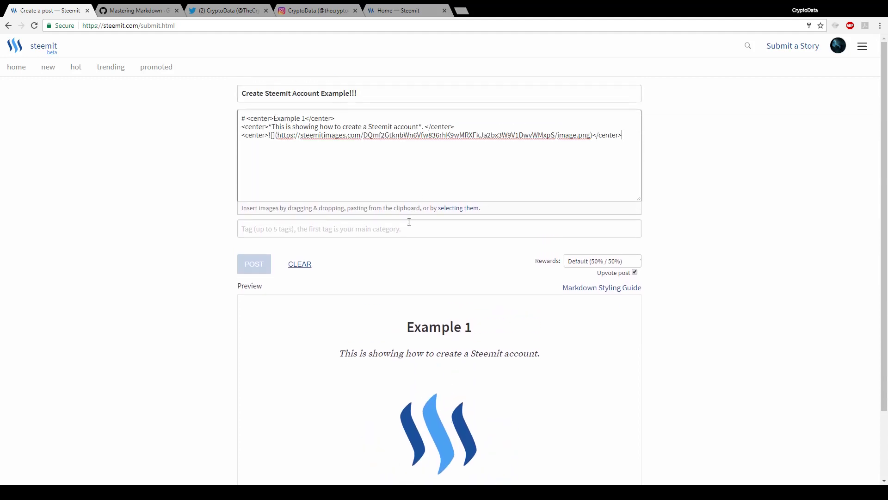
pyautogui.click(437, 231)
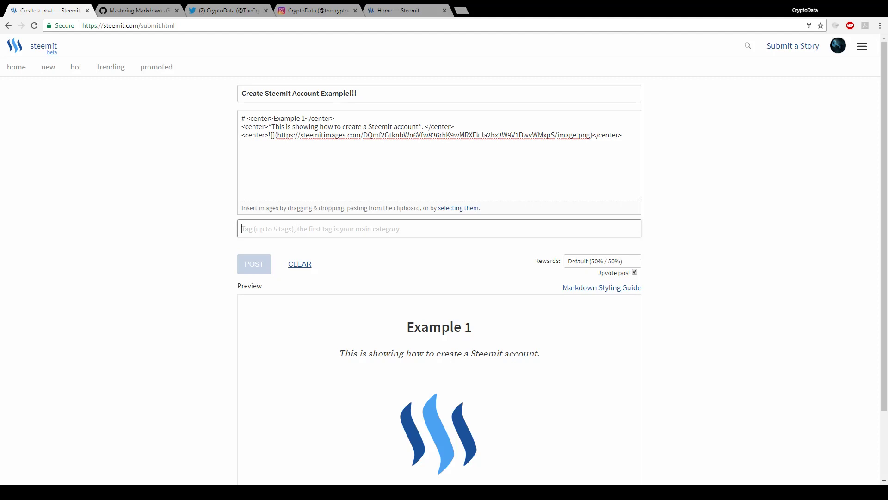
pyautogui.write('steemit')
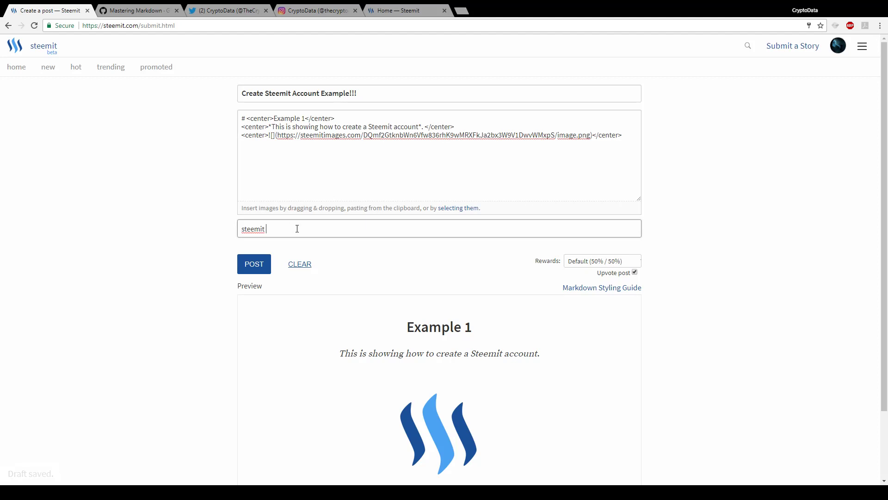
pyautogui.write(' blog account creation steem')
# Check the draft's rewards and upvote options, its rendered preview, and its tag entry
pyautogui.click(609, 264)
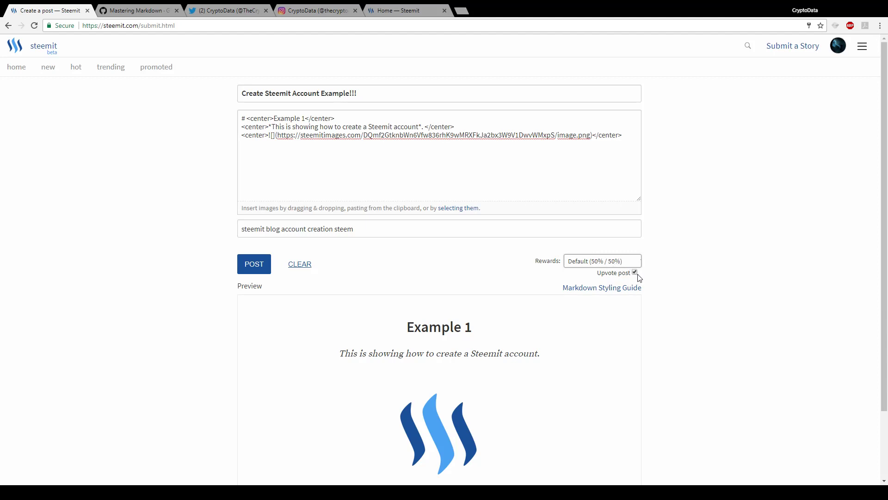
pyautogui.click(636, 274)
pyautogui.scroll(-2, 401, 258)
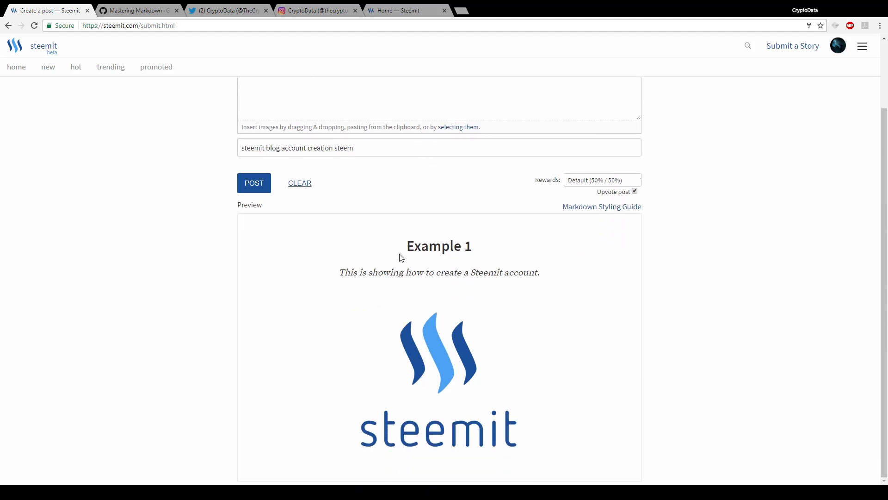
pyautogui.scroll(2, 401, 198)
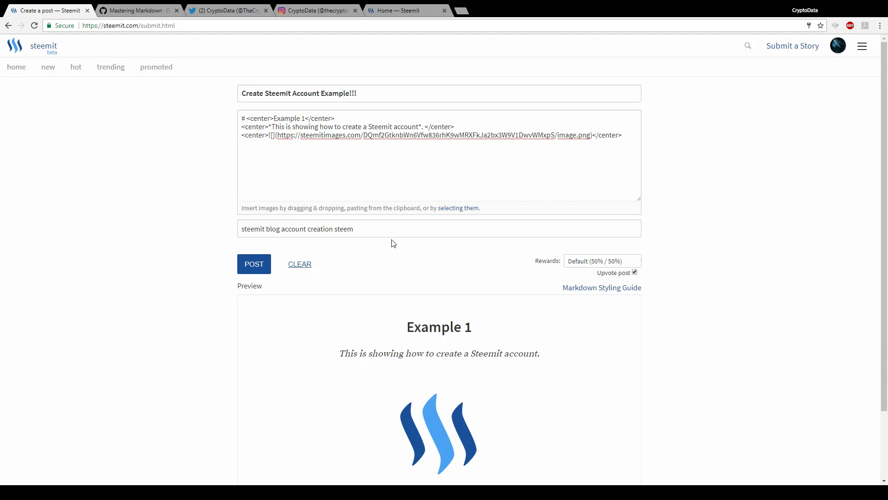
pyautogui.click(385, 229)
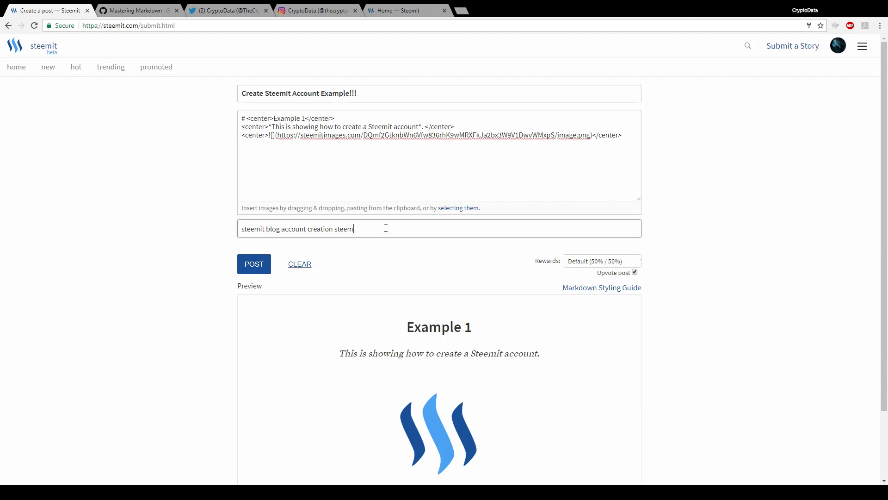
# Search the web for "steemit top trending categories" in a new browser tab
pyautogui.click(862, 47)
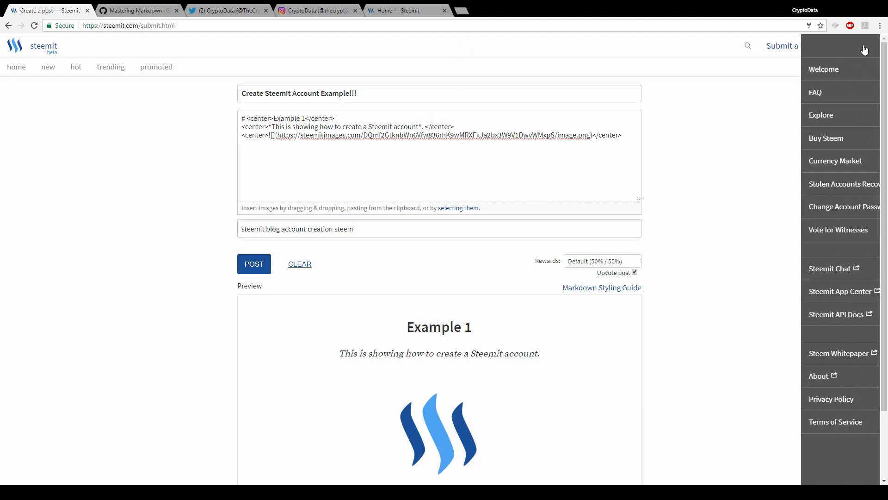
pyautogui.click(861, 47)
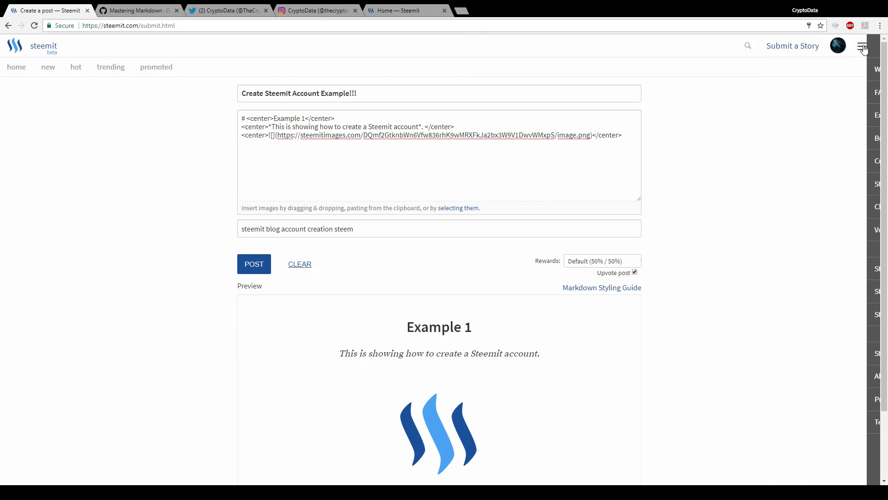
pyautogui.click(466, 8)
pyautogui.write('steemit.co')
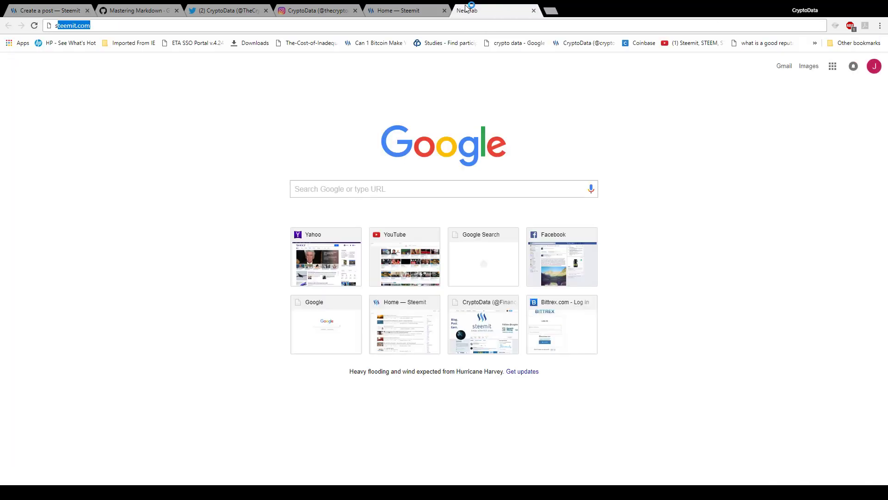
pyautogui.write('m')
pyautogui.press('Delete')
pyautogui.write('it top tr')
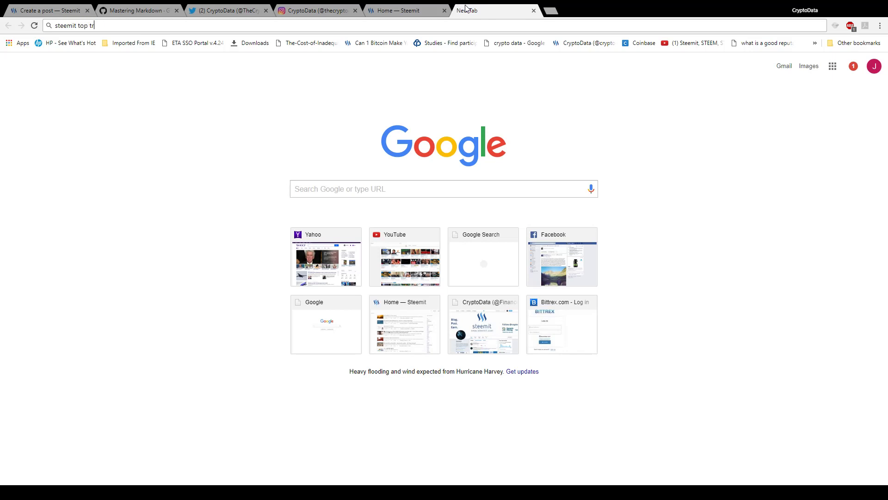
pyautogui.write('ending categories')
pyautogui.press('Return')
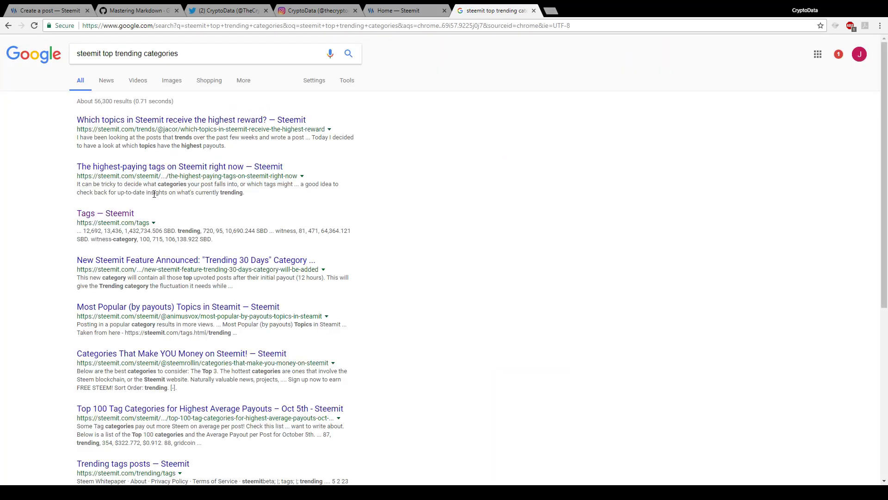
# Open the Tags — Steemit search result, sort the trending topics by payouts, and look through the highest-paying tags
pyautogui.click(124, 214)
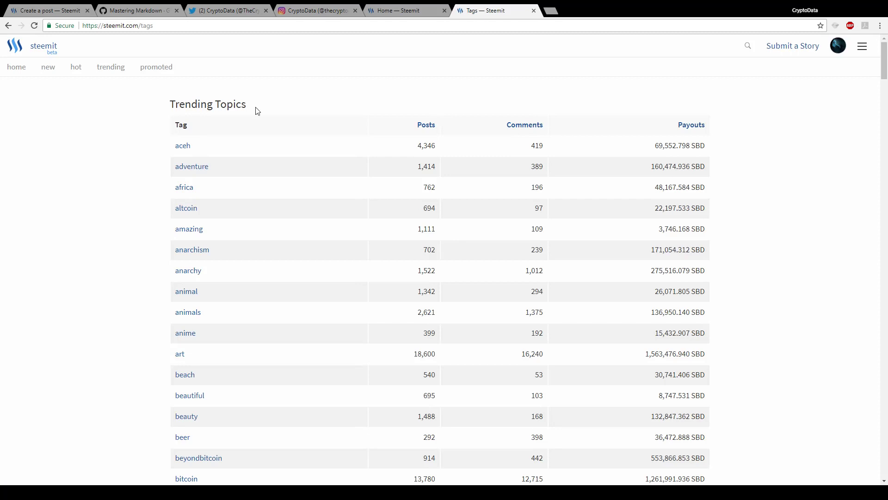
pyautogui.click(696, 124)
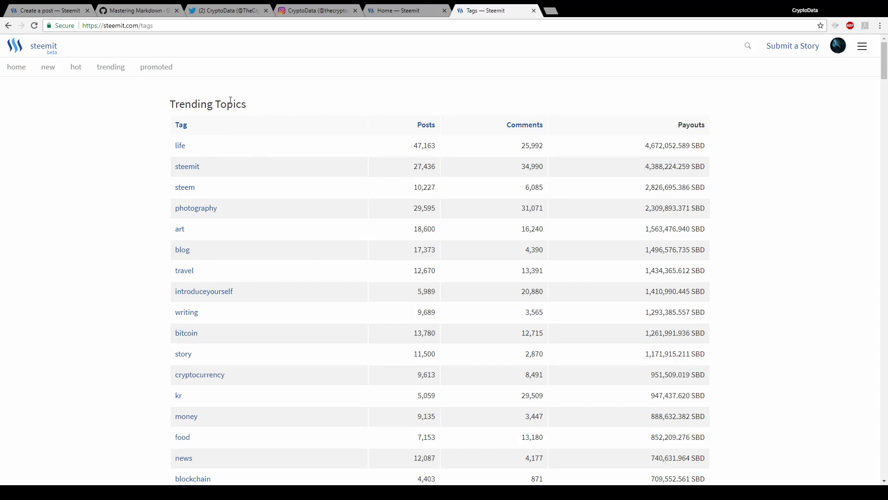
pyautogui.scroll(-4, 283, 145)
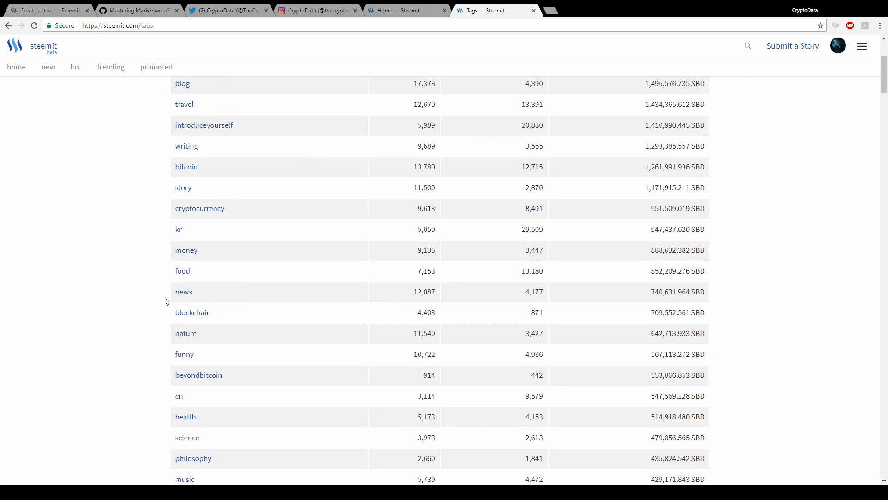
pyautogui.scroll(-3, 192, 332)
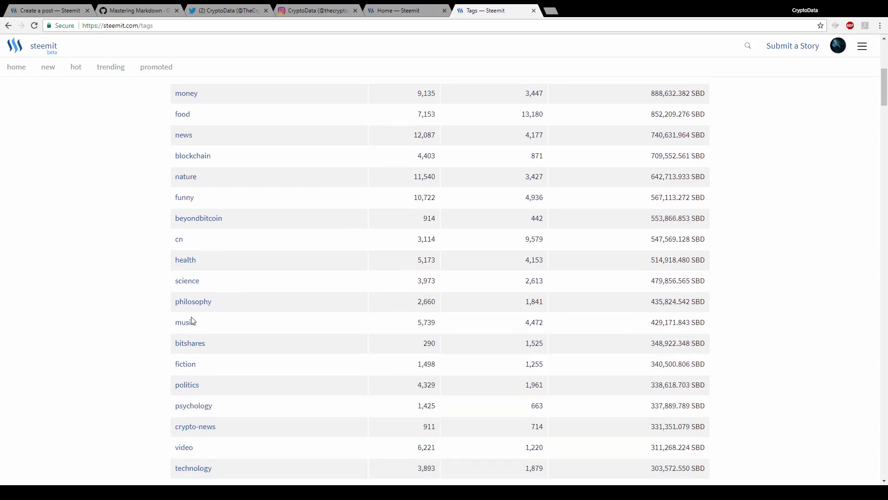
pyautogui.scroll(7, 193, 298)
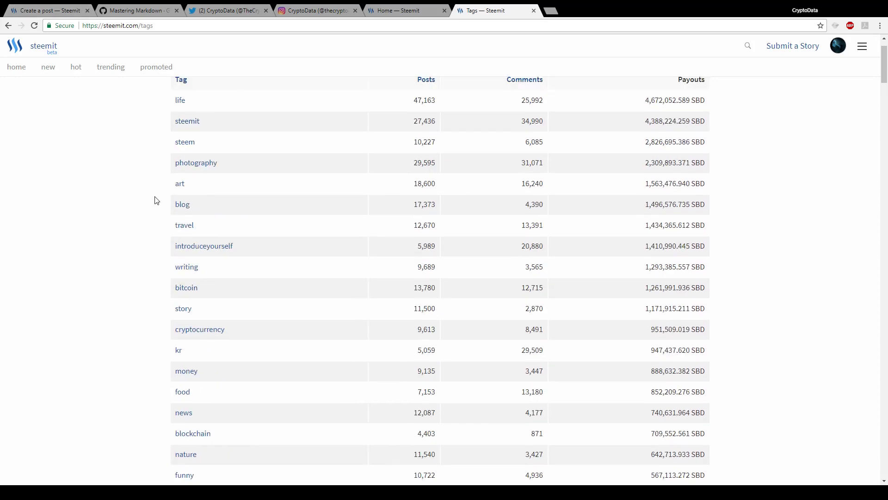
# Open the account's own blog from the story draft's browser tab and compare the payouts of its older and newer posts
pyautogui.click(61, 12)
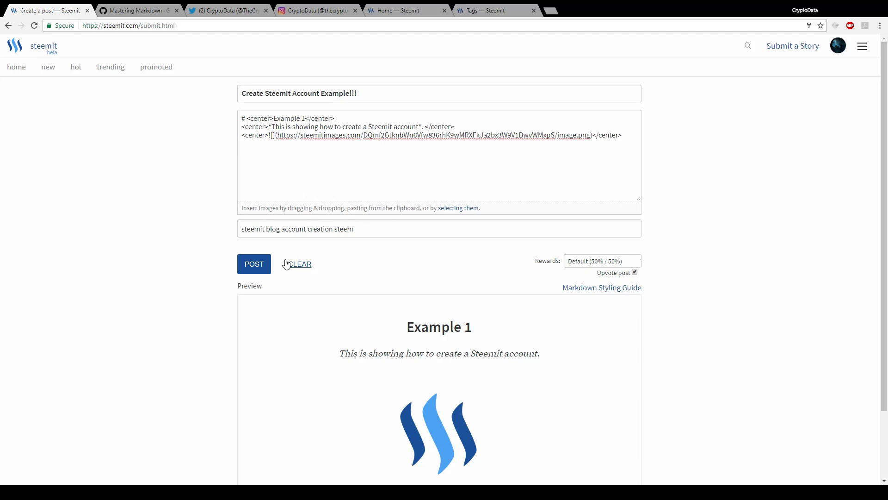
pyautogui.click(841, 52)
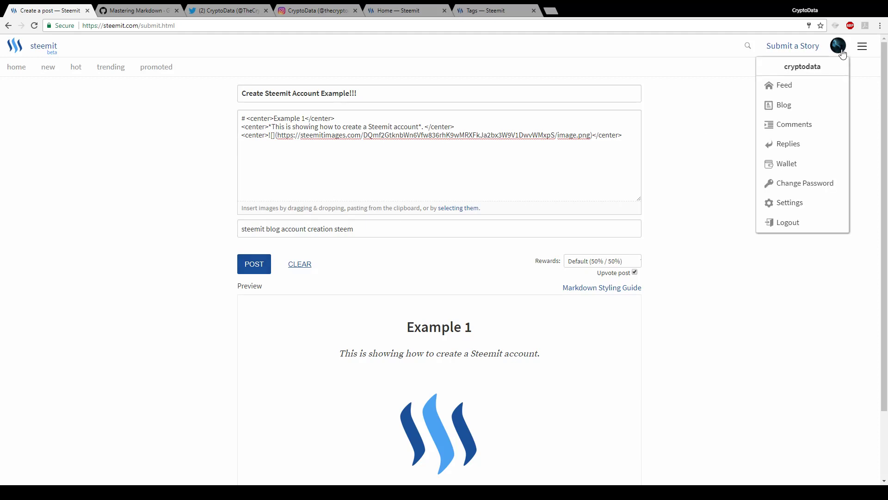
pyautogui.click(806, 111)
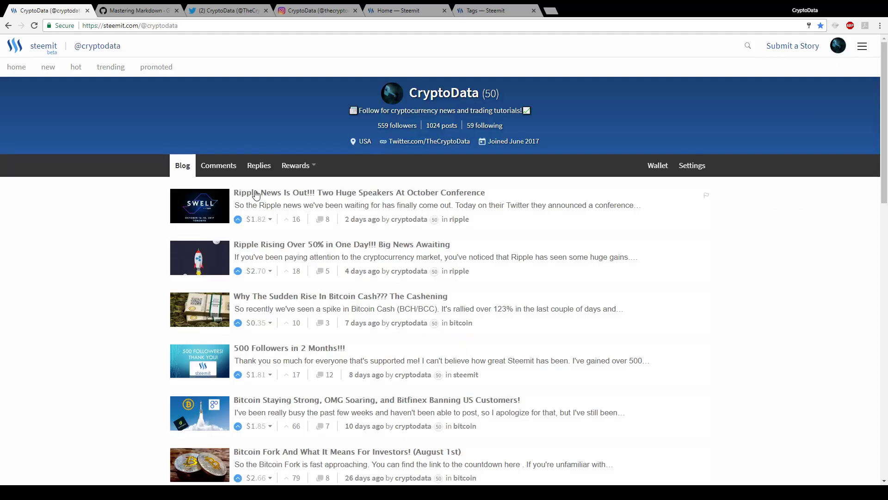
pyautogui.scroll(-4, 124, 276)
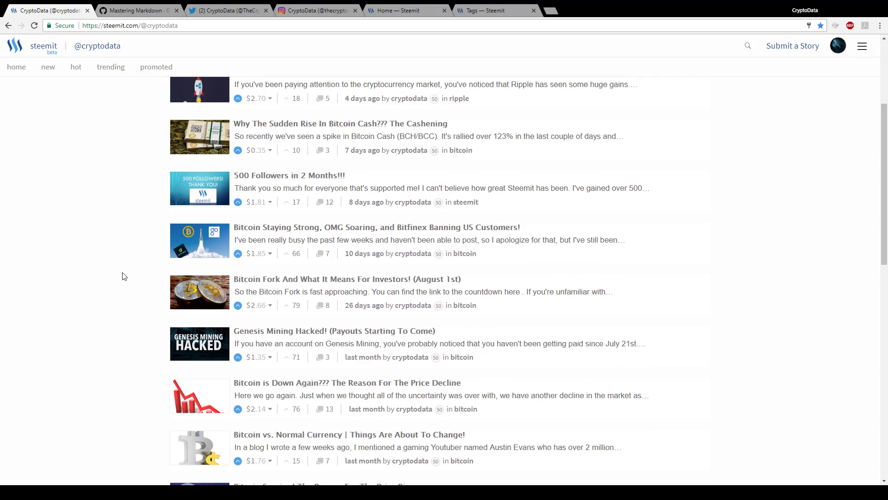
pyautogui.scroll(-12, 124, 276)
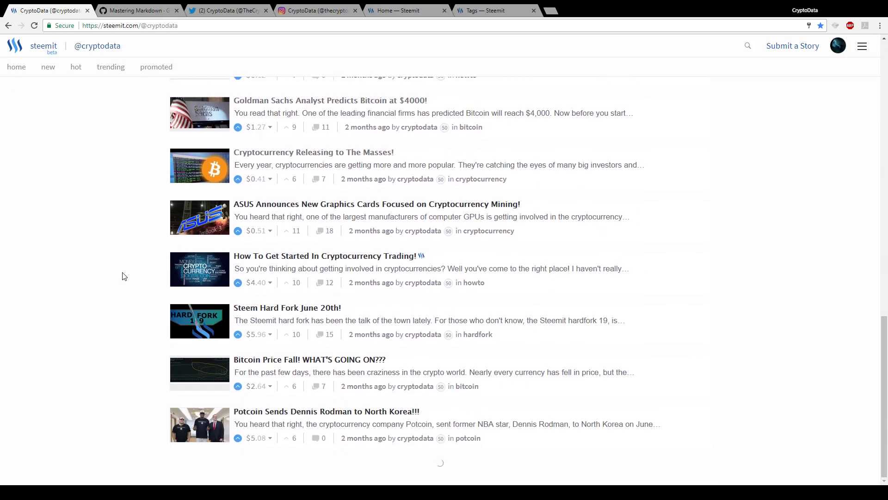
pyautogui.scroll(-1, 279, 372)
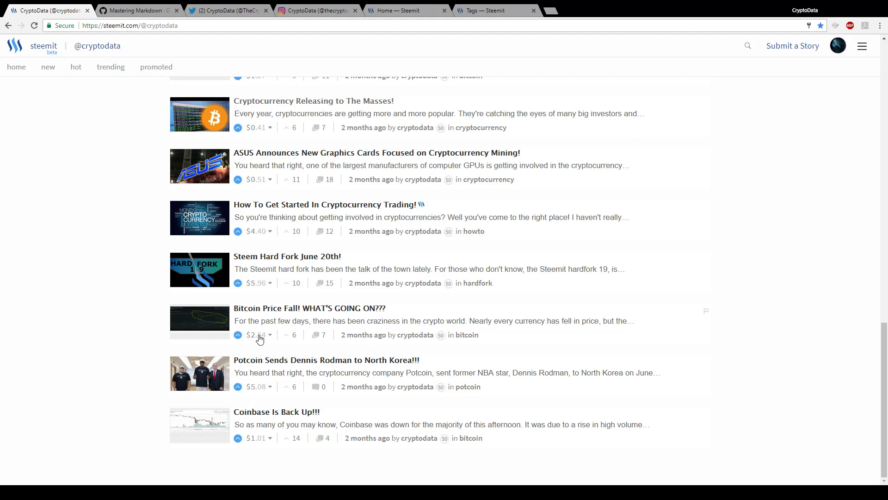
pyautogui.scroll(10, 260, 295)
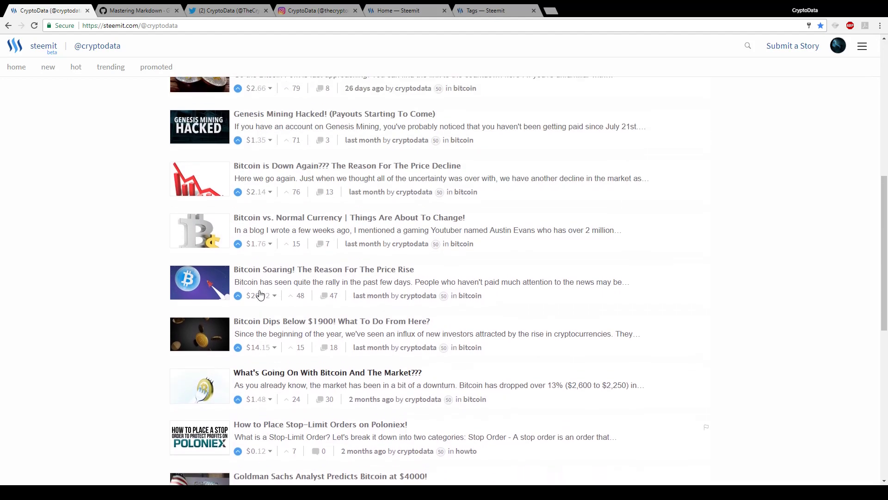
pyautogui.scroll(5, 261, 295)
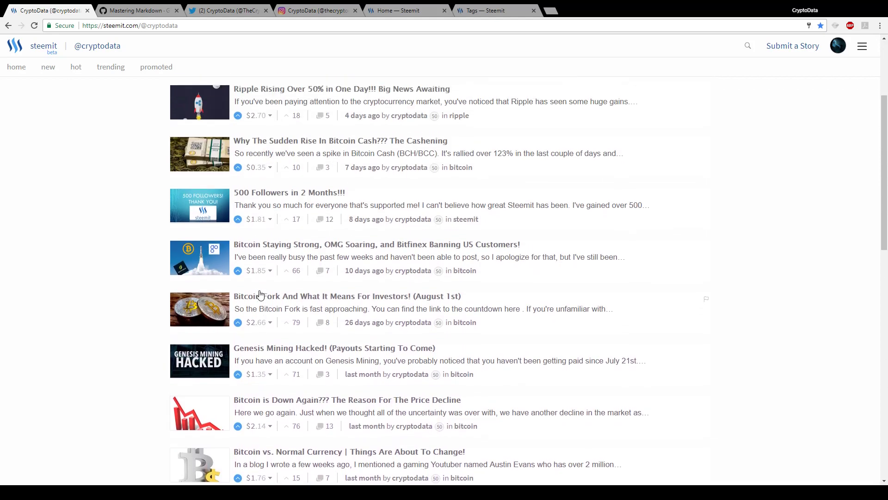
# Open the blog post "Bitcoin Soaring! The Reason For The Price Rise" and look through its tags and reader comments
pyautogui.scroll(-4, 261, 295)
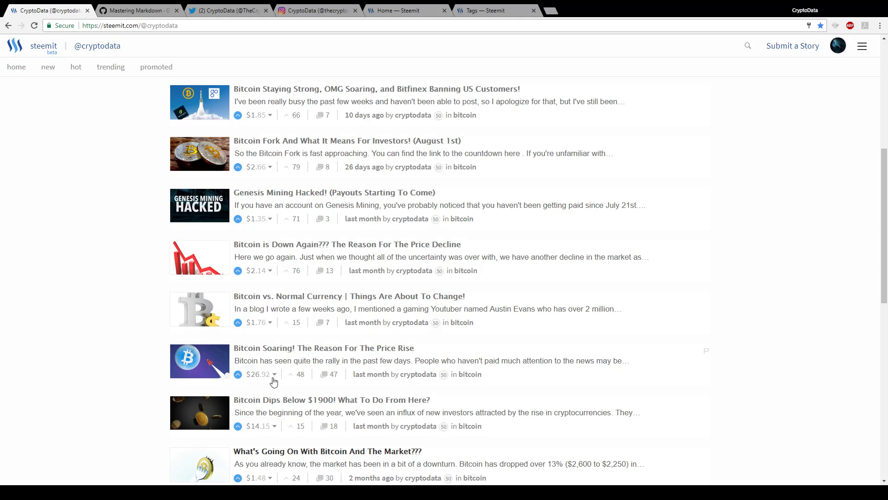
pyautogui.click(297, 352)
pyautogui.scroll(-20, 468, 271)
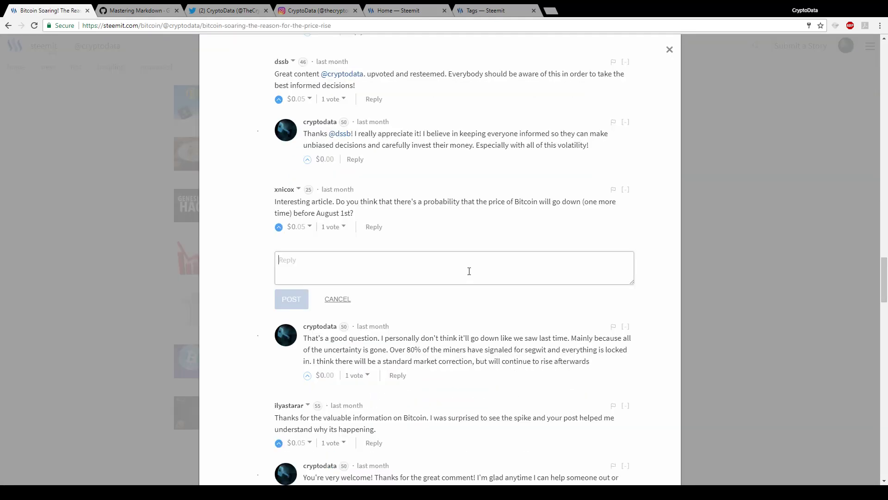
pyautogui.scroll(20, 546, 217)
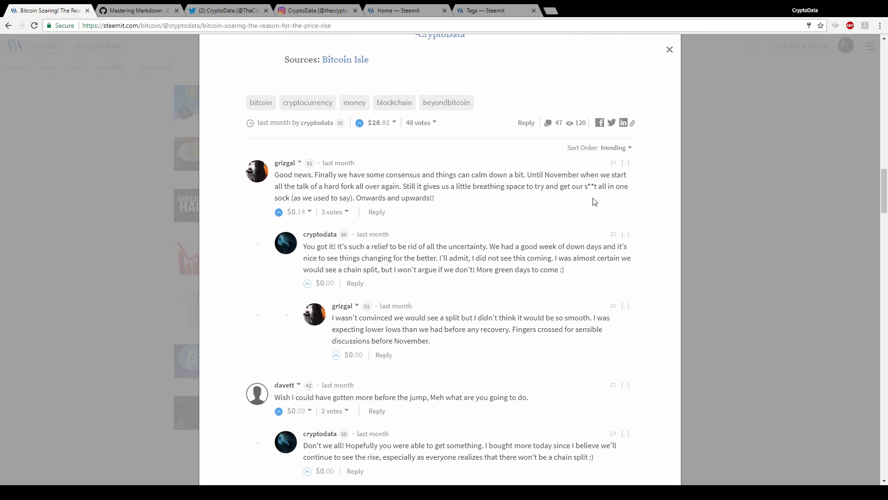
# Examine the Bitcoin Soaring post from its title down through the opening image, section headings, blog post link and body text
pyautogui.moveTo(886, 203); pyautogui.dragTo(886, 78)
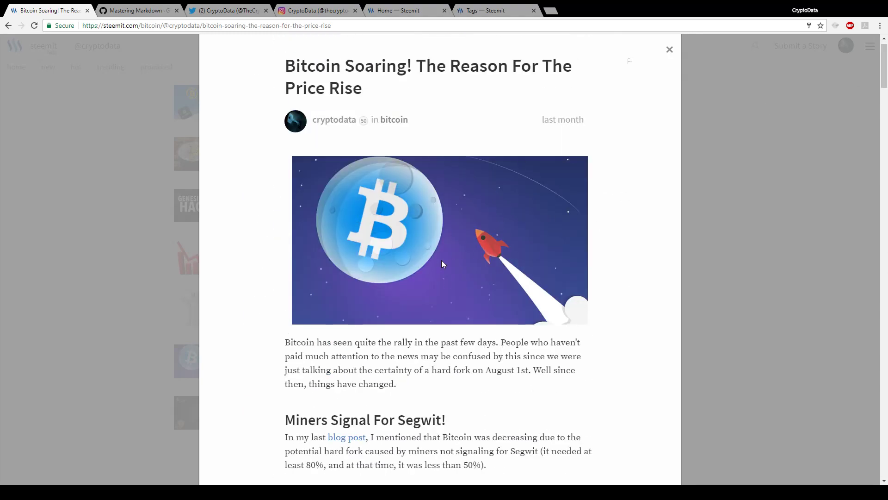
pyautogui.scroll(-3, 391, 281)
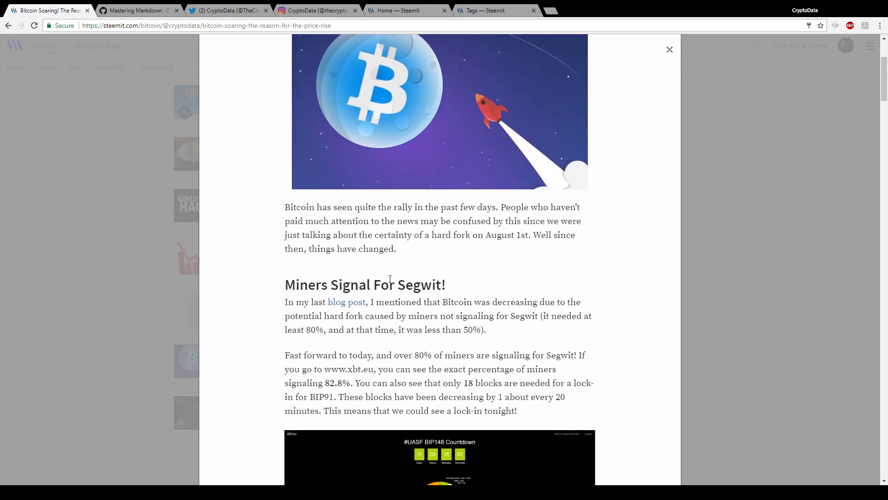
pyautogui.scroll(-2, 391, 279)
pyautogui.scroll(-4, 387, 311)
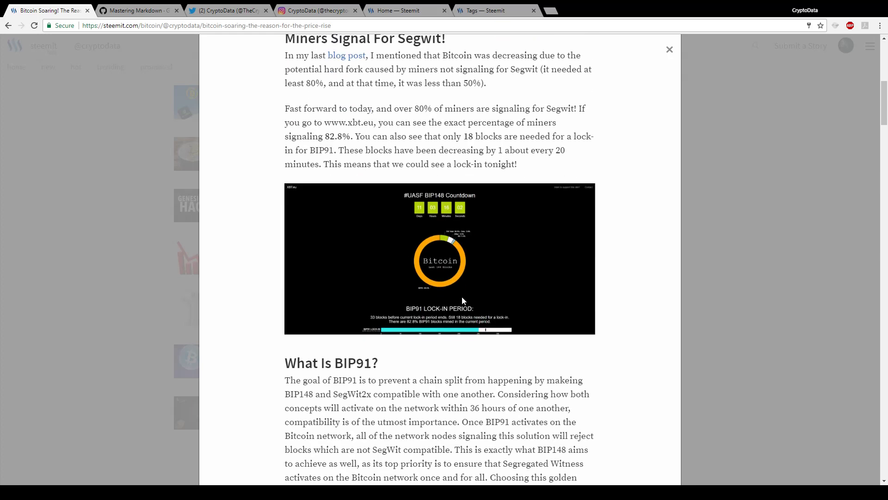
pyautogui.scroll(3, 443, 239)
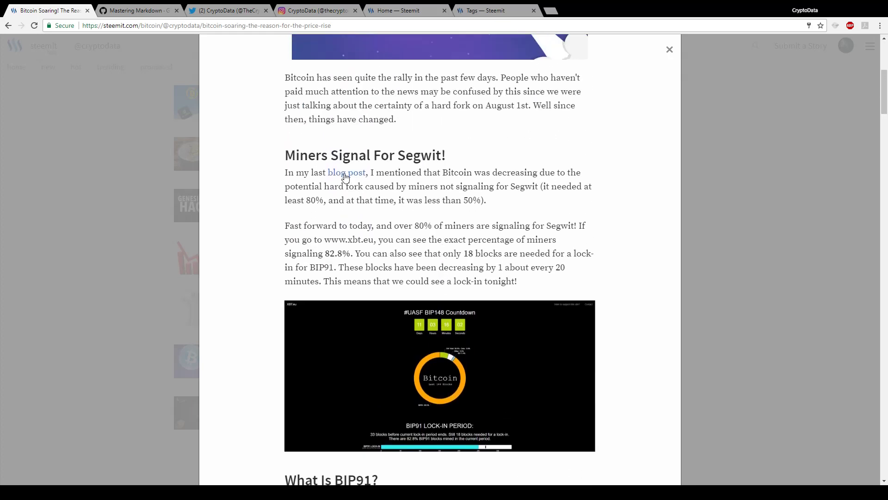
pyautogui.scroll(-15, 420, 260)
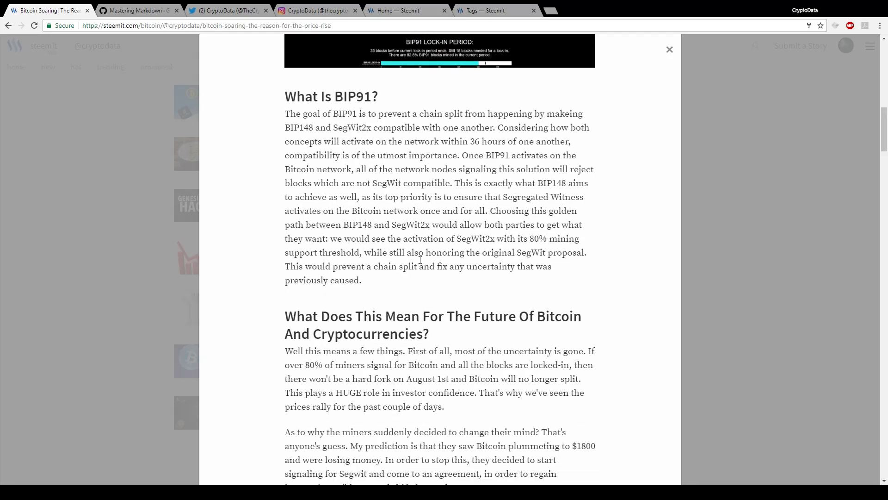
# Follow the blog post link in the "Miners Signal For Segwit!" section and return to the Bitcoin Soaring post
pyautogui.scroll(13, 421, 260)
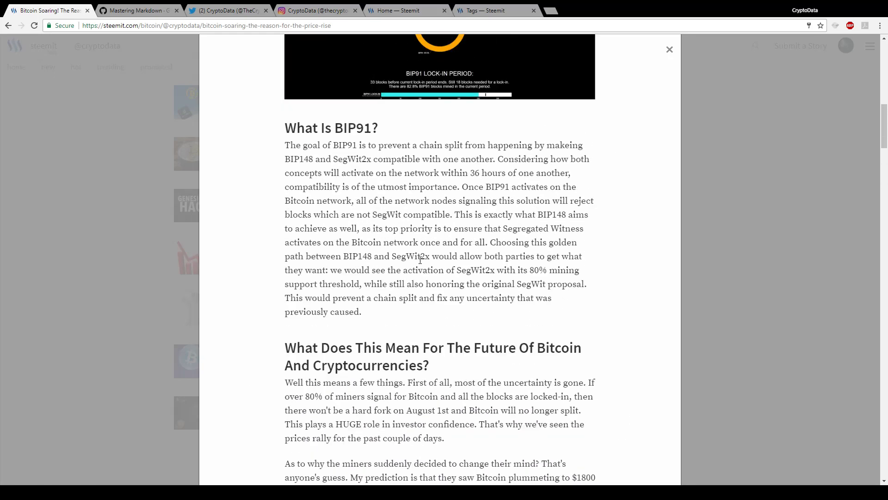
pyautogui.scroll(3, 353, 220)
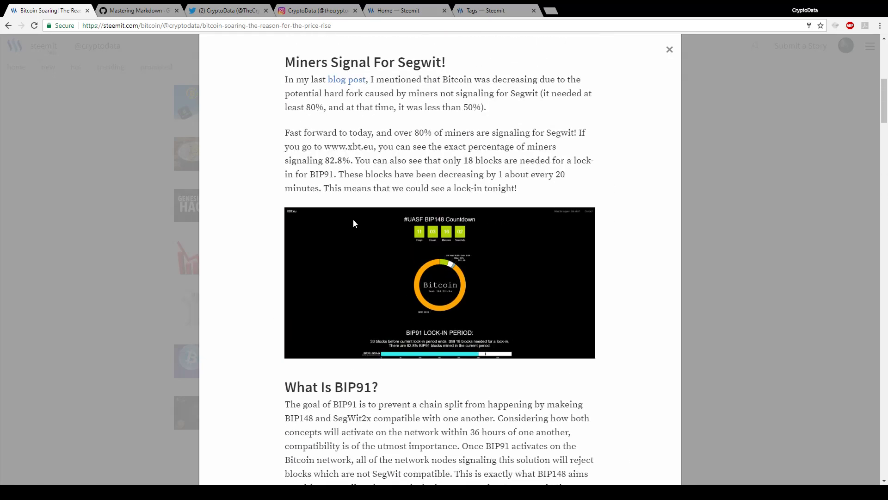
pyautogui.click(348, 82)
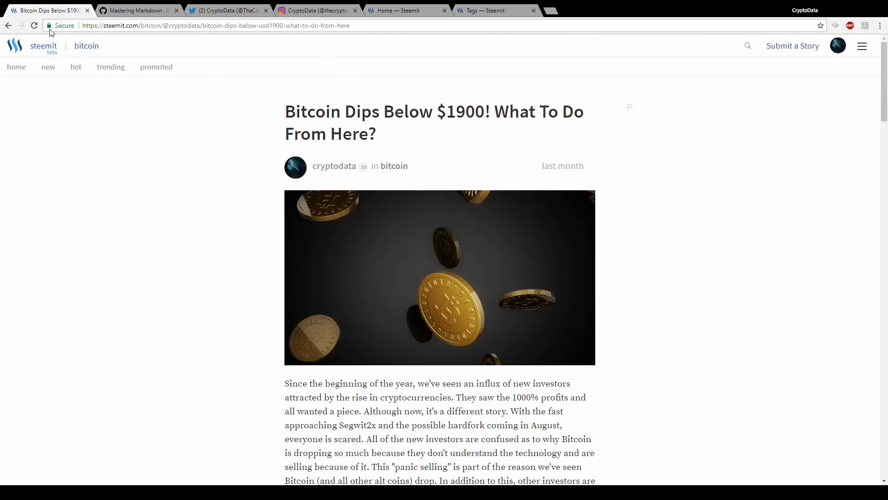
pyautogui.click(8, 25)
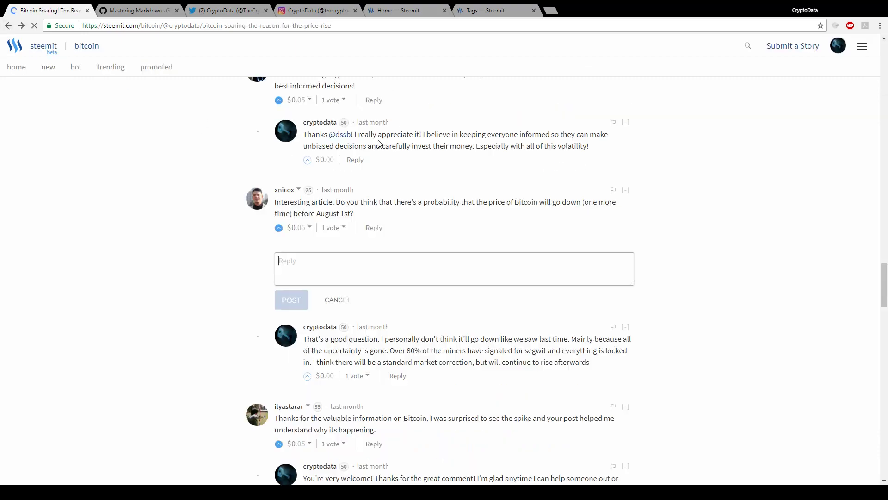
# Look over the Bitcoin Soaring post's title, opening image and first section again
pyautogui.scroll(4, 381, 145)
pyautogui.scroll(4, 379, 143)
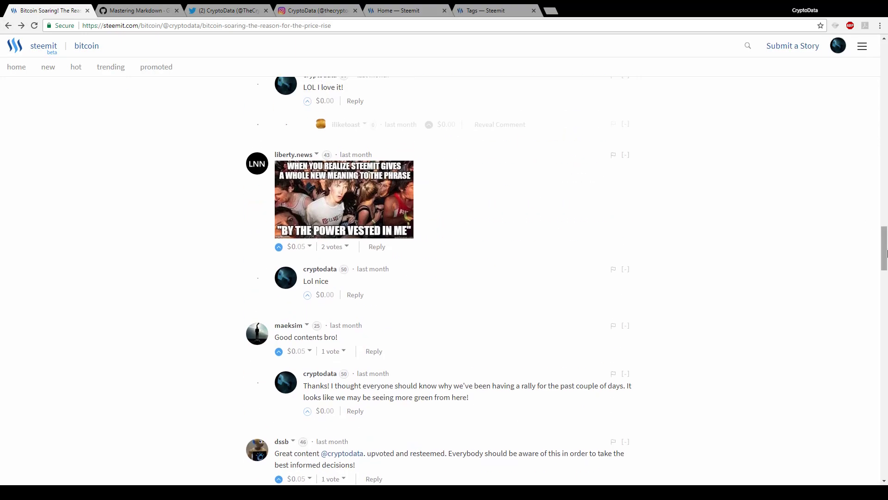
pyautogui.moveTo(884, 247); pyautogui.dragTo(885, 47)
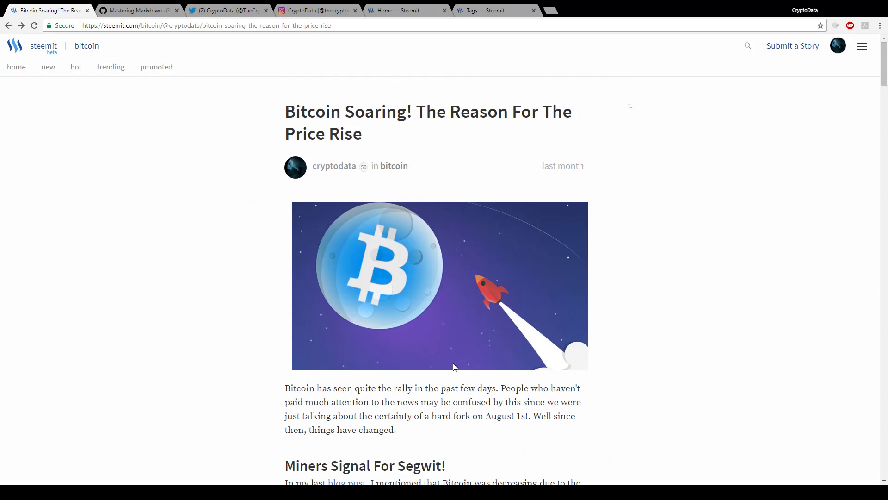
pyautogui.scroll(-3, 454, 367)
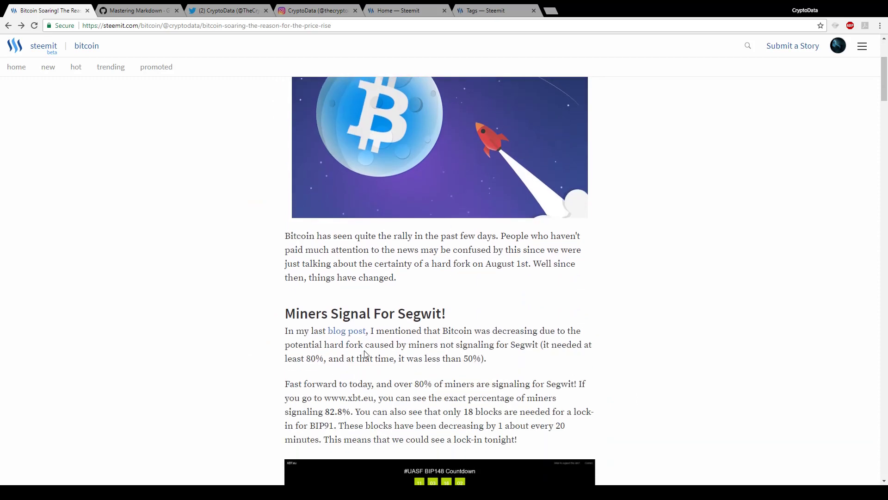
pyautogui.scroll(3, 280, 321)
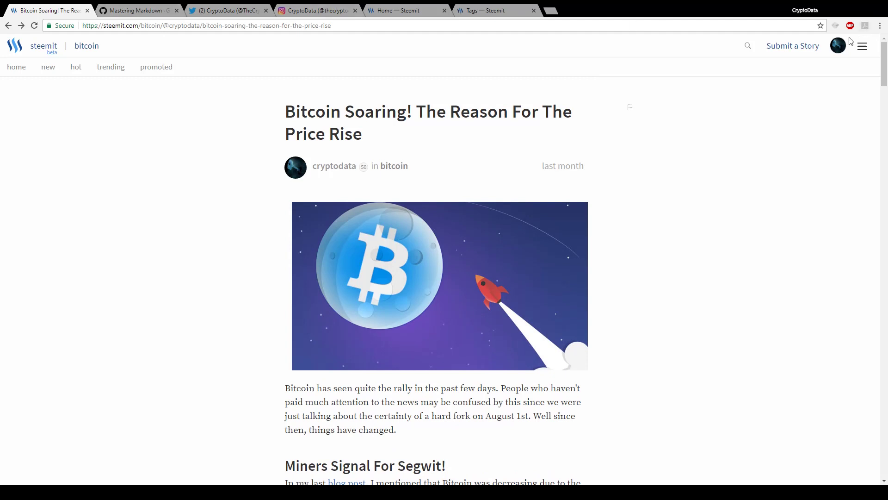
# Reopen the story draft and begin a Markdown link with the text "link here" on a new line below the image
pyautogui.click(805, 49)
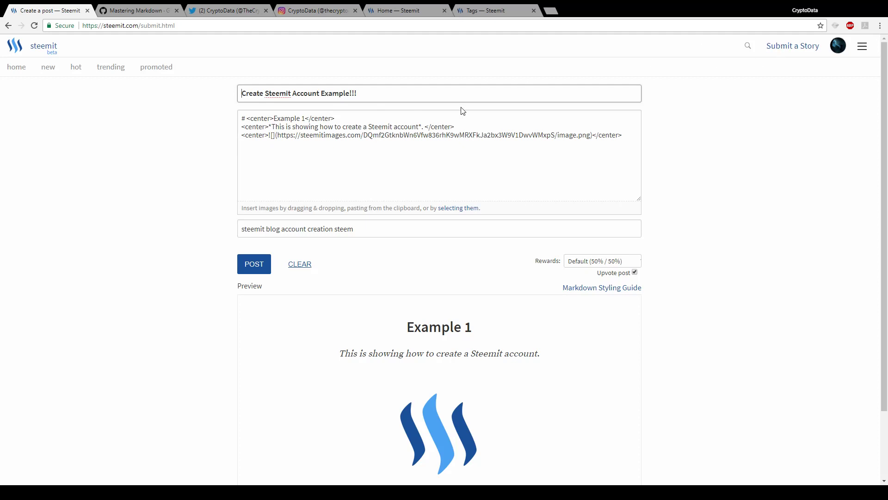
pyautogui.click(629, 137)
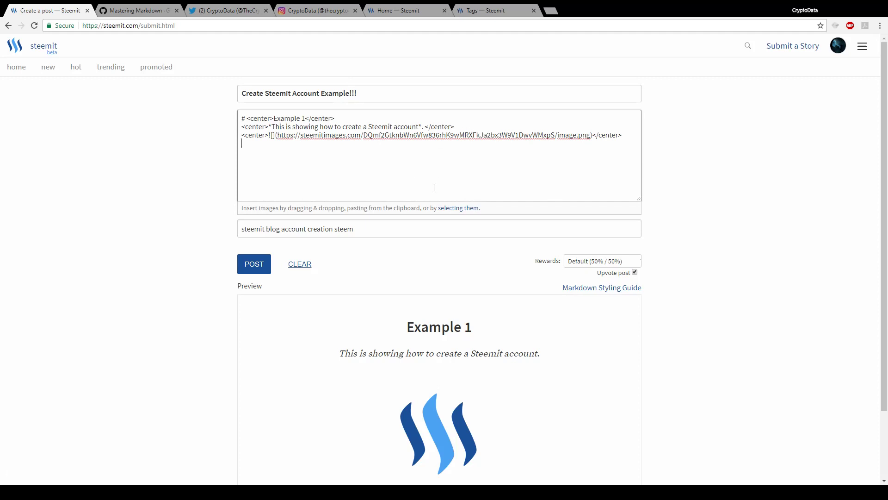
pyautogui.write('[link here')
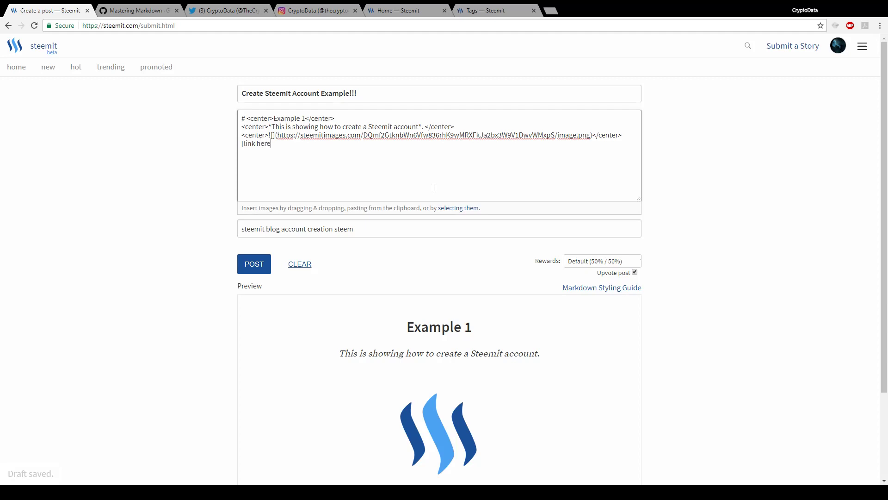
pyautogui.write('](')
# In the Tags browser tab, open the own blog's post "Ripple News Is Out!!! Two Huge Speakers At October Conference" and copy its web address
pyautogui.click(481, 7)
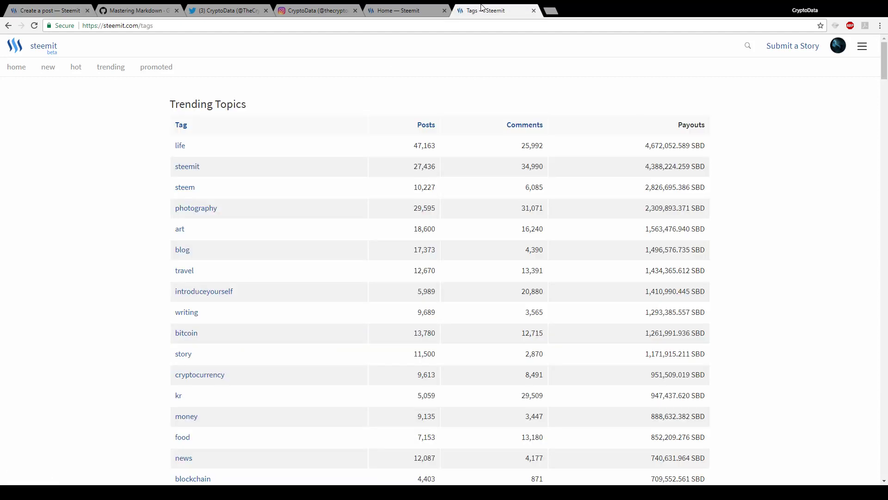
pyautogui.click(838, 45)
pyautogui.click(793, 106)
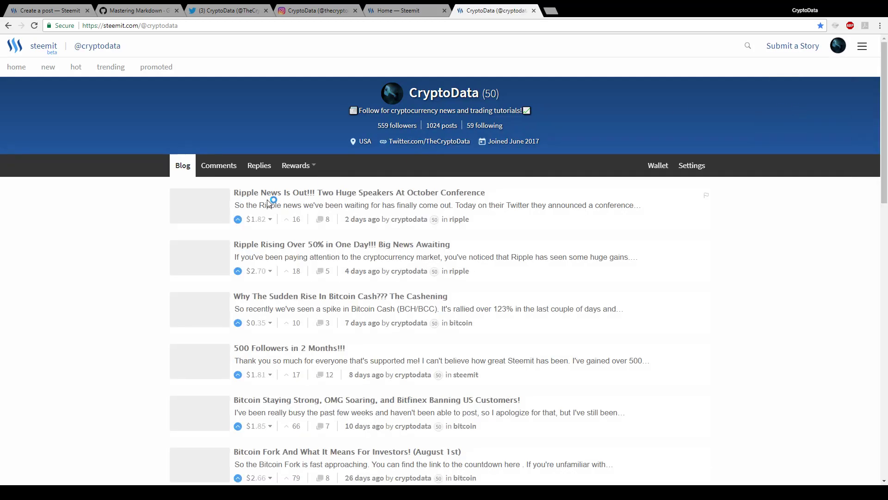
pyautogui.click(266, 194)
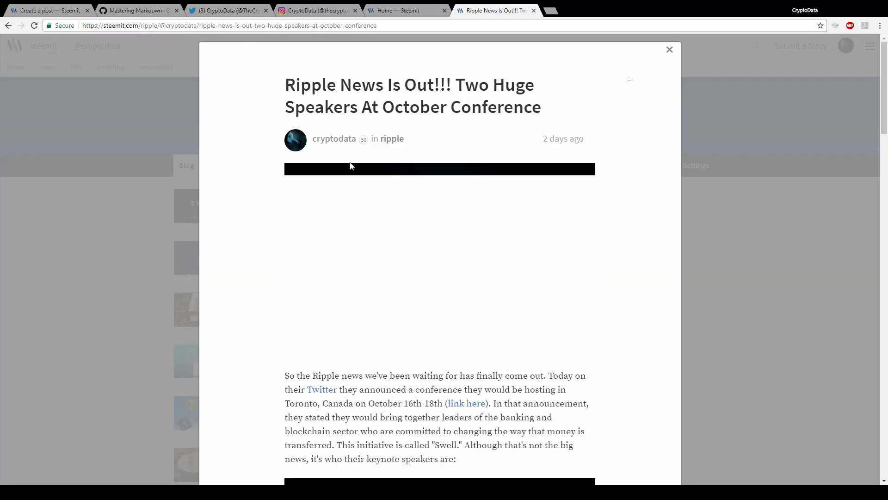
pyautogui.click(326, 27)
pyautogui.hotkey('ctrl', 'c')
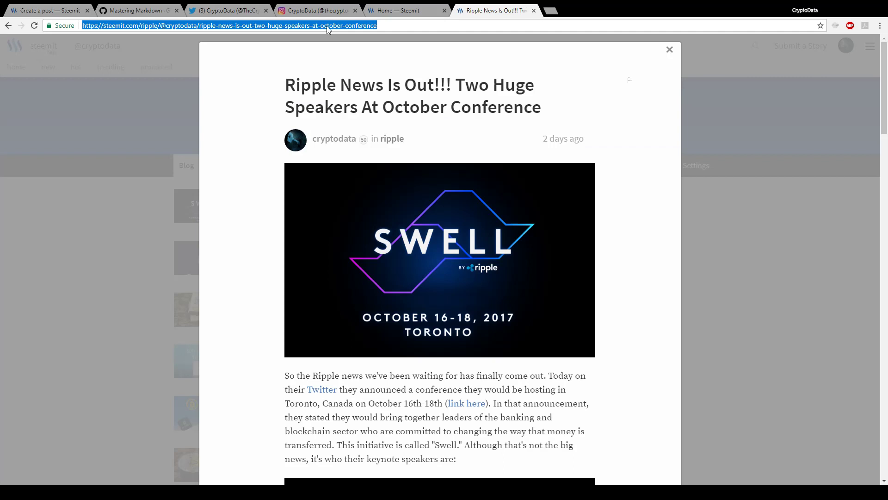
# Complete the draft's "link here" Markdown link with the copied Ripple post address and a closing parenthesis
pyautogui.click(62, 7)
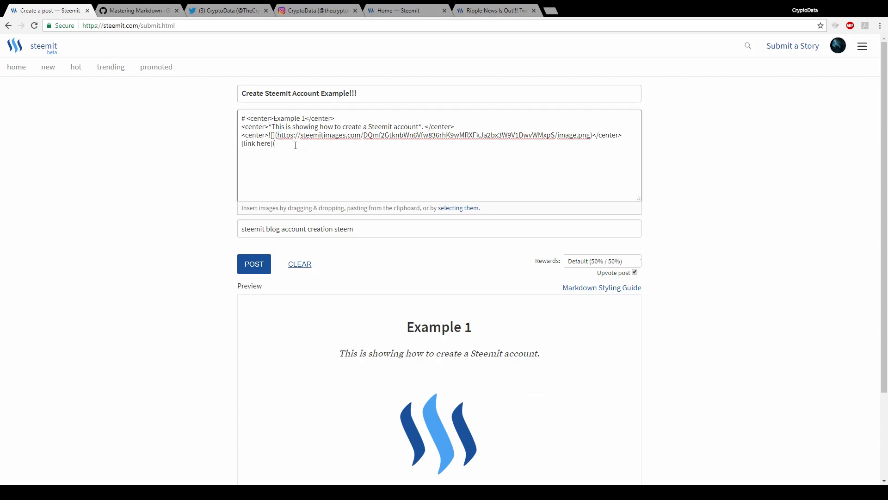
pyautogui.hotkey('ctrl', 'v')
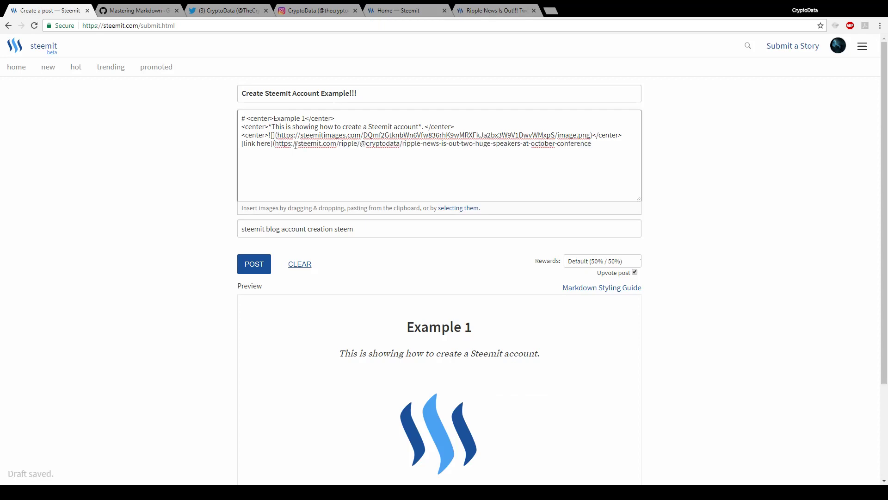
pyautogui.write(')')
# Test the "link here" link from the draft's preview and return to the story draft
pyautogui.scroll(-2, 739, 230)
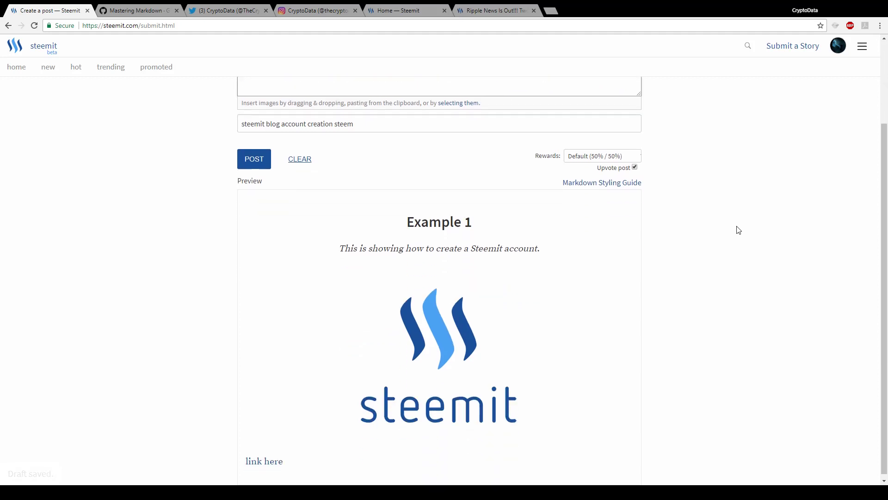
pyautogui.click(275, 460)
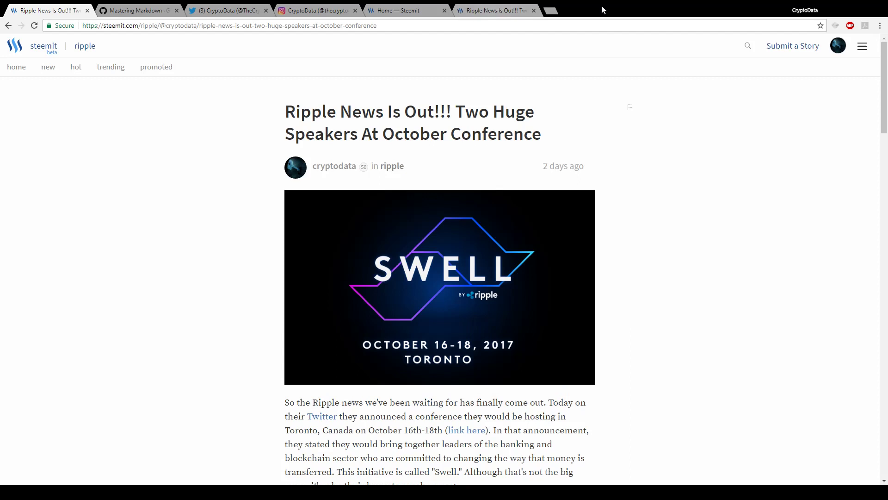
pyautogui.click(783, 45)
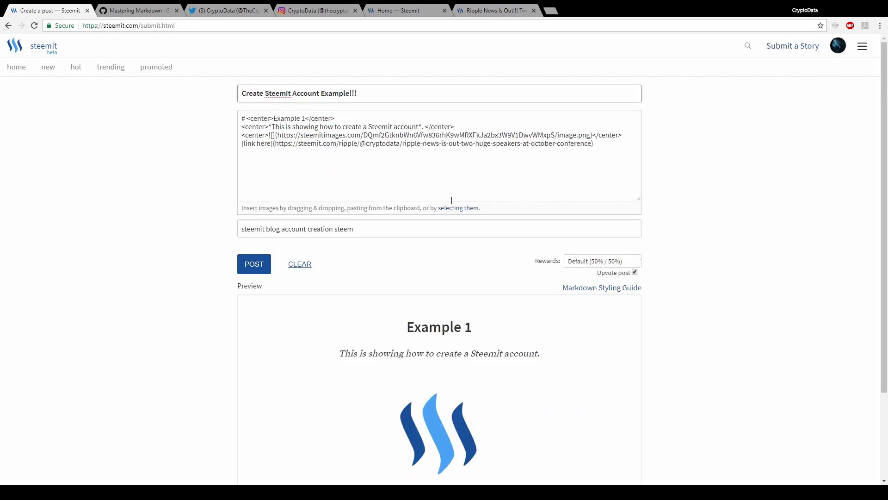
# Compare the draft's Markdown text and tags with the rendered preview, including the link at its end
pyautogui.scroll(-3, 654, 204)
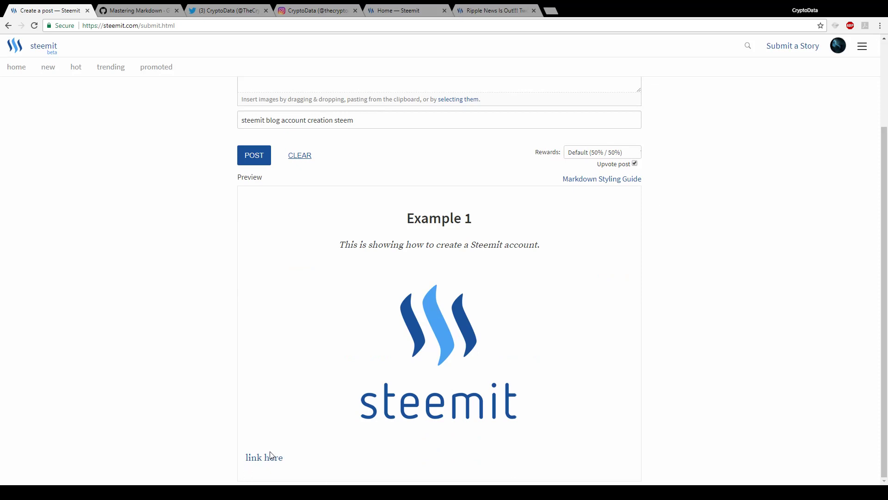
pyautogui.scroll(3, 217, 373)
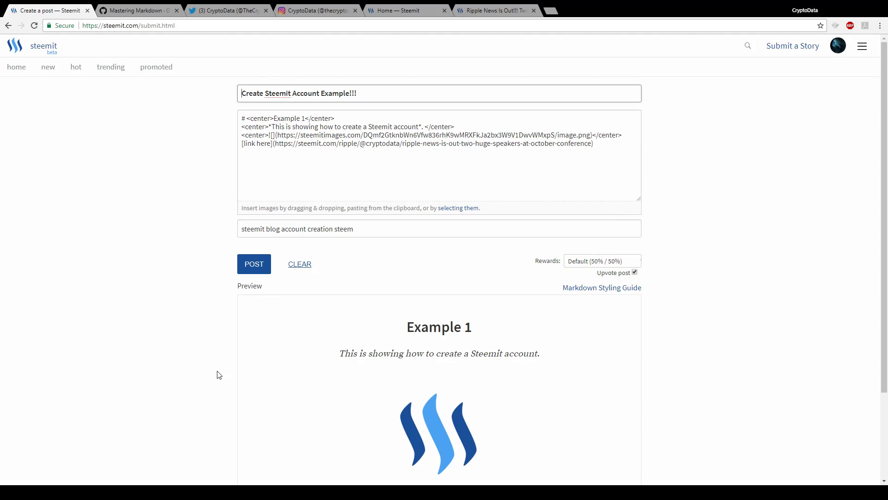
pyautogui.scroll(-3, 771, 321)
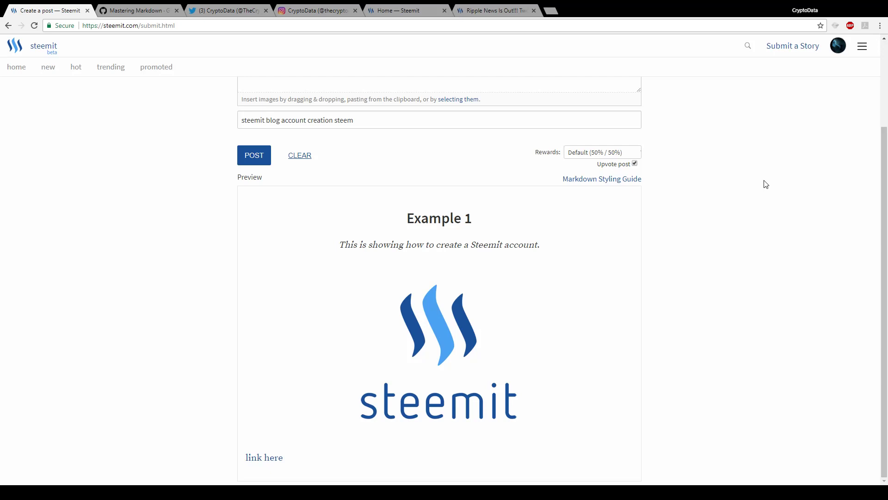
pyautogui.scroll(3, 766, 184)
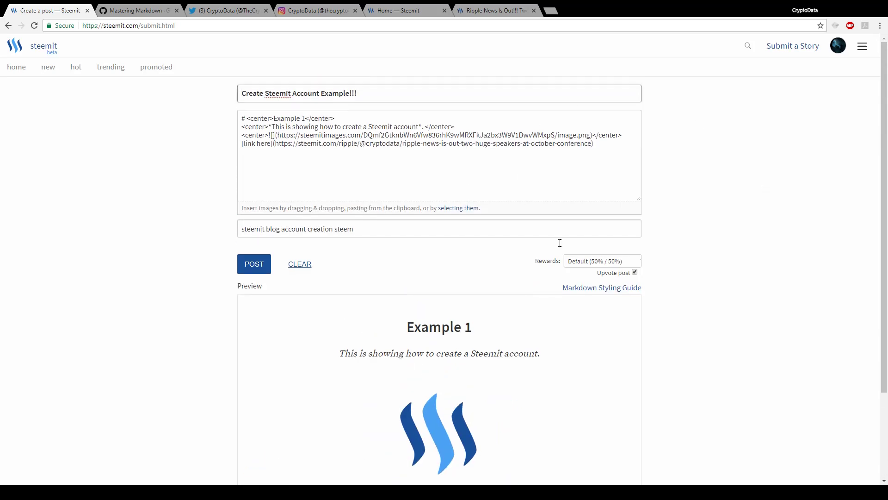
pyautogui.scroll(-3, 676, 307)
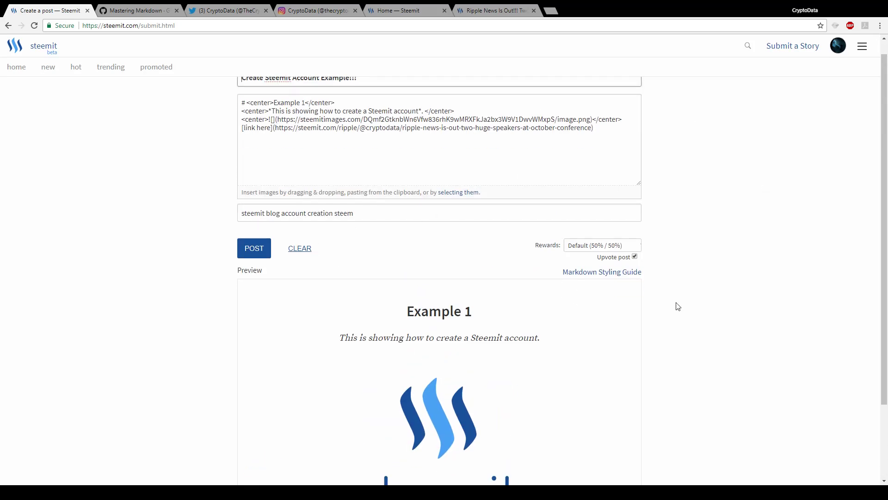
pyautogui.scroll(3, 415, 315)
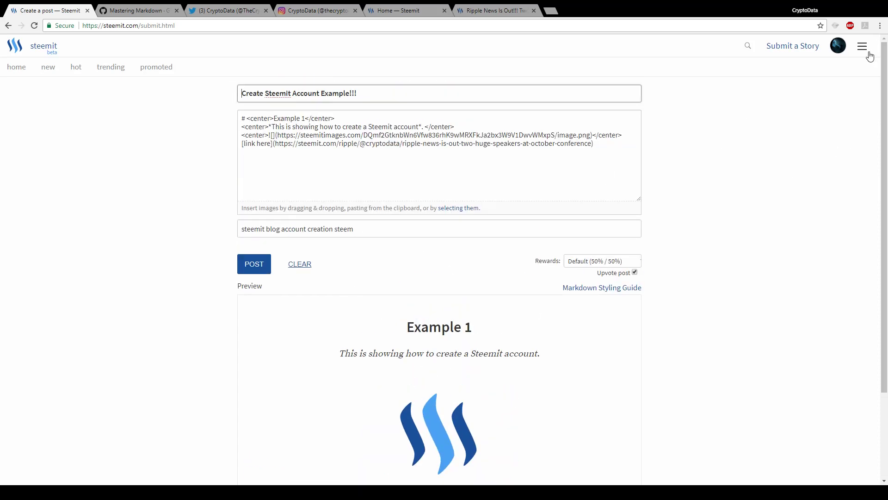
# Open the account's own blog, view the account menu options, and switch to the home feed
pyautogui.click(841, 50)
pyautogui.click(794, 112)
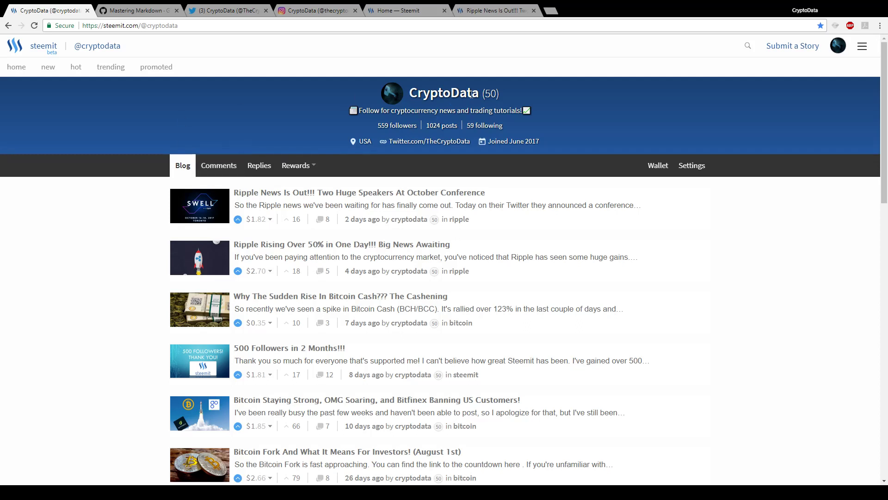
pyautogui.click(832, 47)
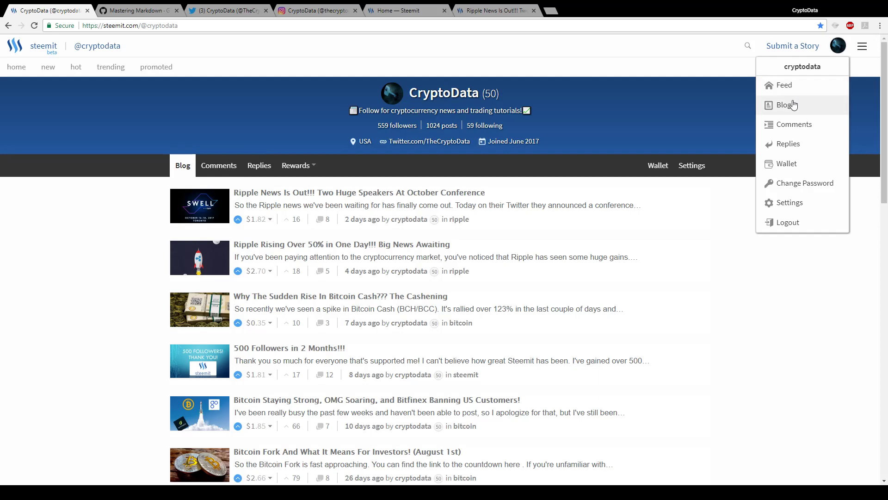
pyautogui.click(14, 72)
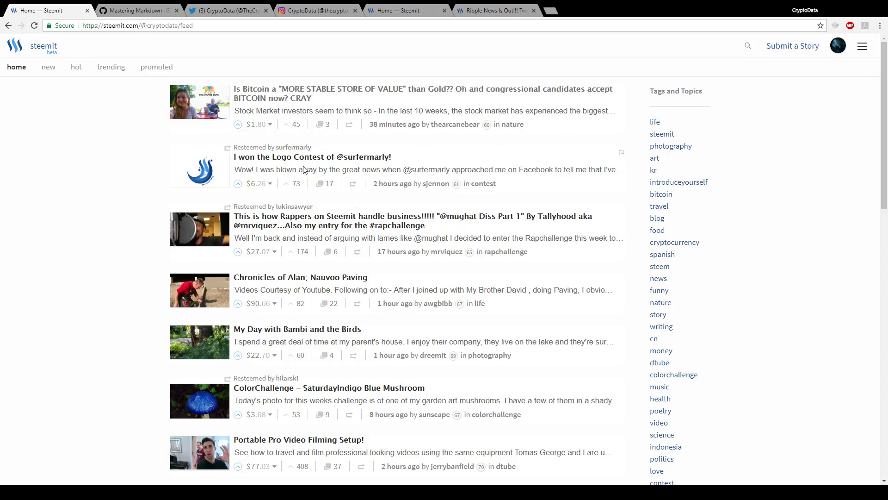
# Open the first hot post, "Hijack An Existing Event And Infuse A "Steemit Agenda" Into It!", look through it, and open a reply box under its tags
pyautogui.click(76, 68)
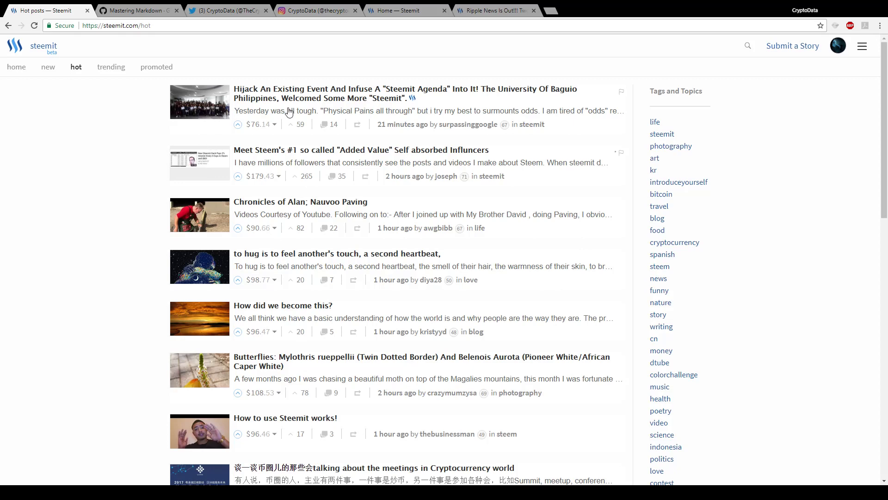
pyautogui.click(311, 91)
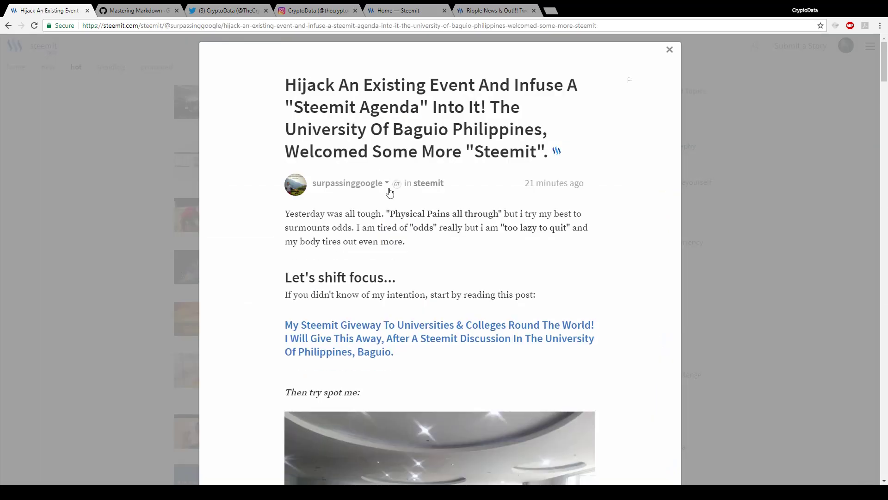
pyautogui.scroll(-15, 390, 192)
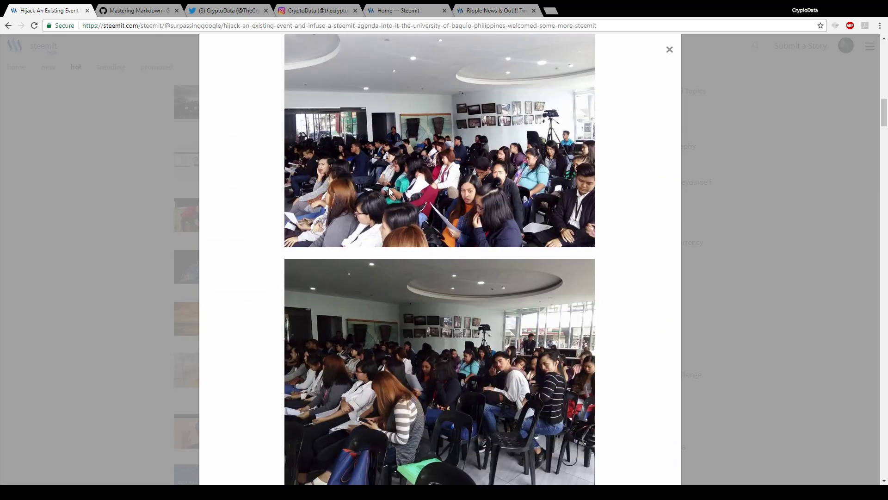
pyautogui.scroll(-15, 389, 188)
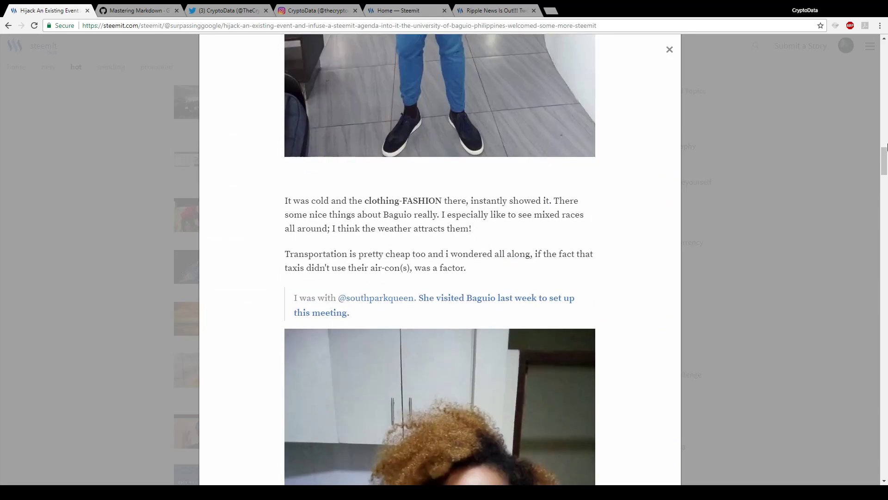
pyautogui.moveTo(885, 147); pyautogui.dragTo(875, 424)
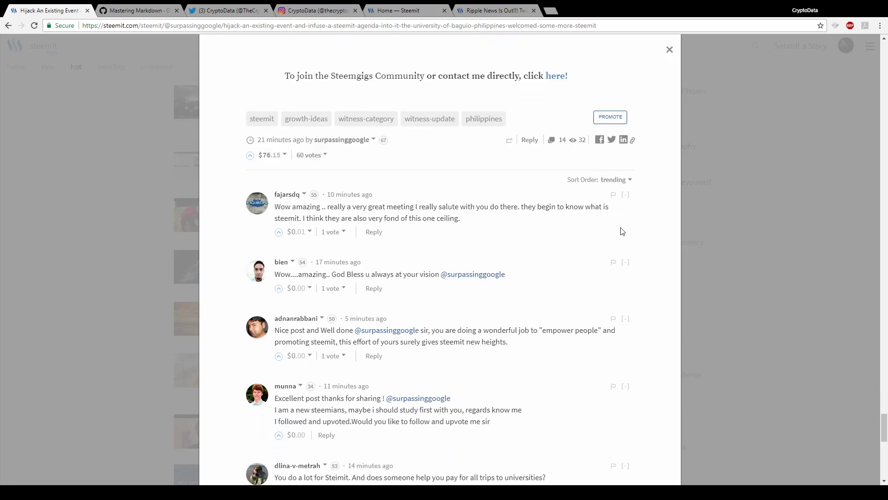
pyautogui.click(529, 140)
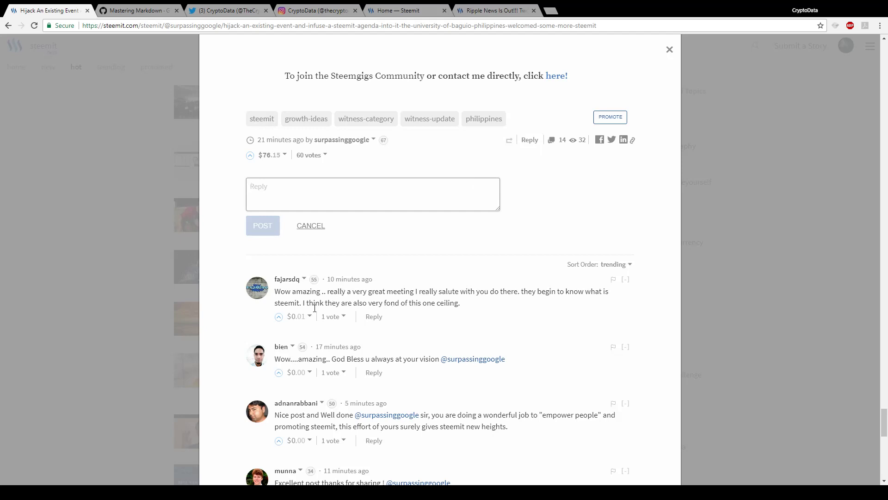
# Read through the comments under the open hot post and close the post to return to the hot list
pyautogui.scroll(-2, 435, 327)
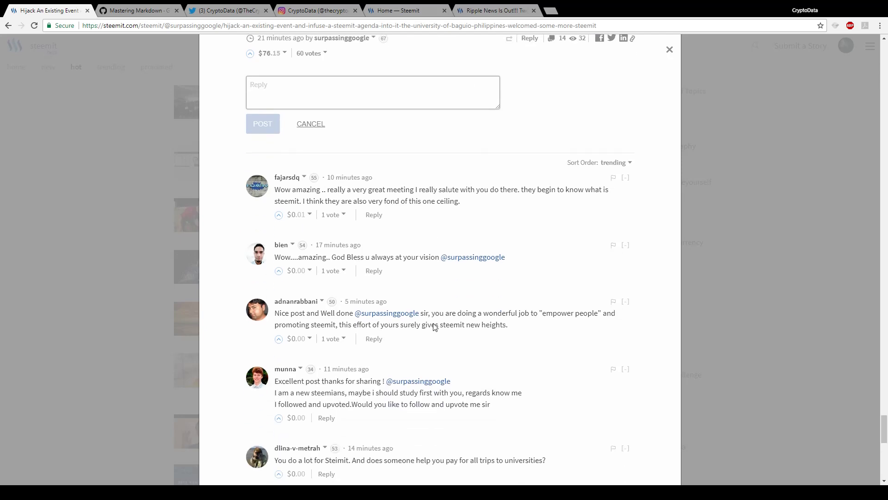
pyautogui.scroll(-12, 435, 327)
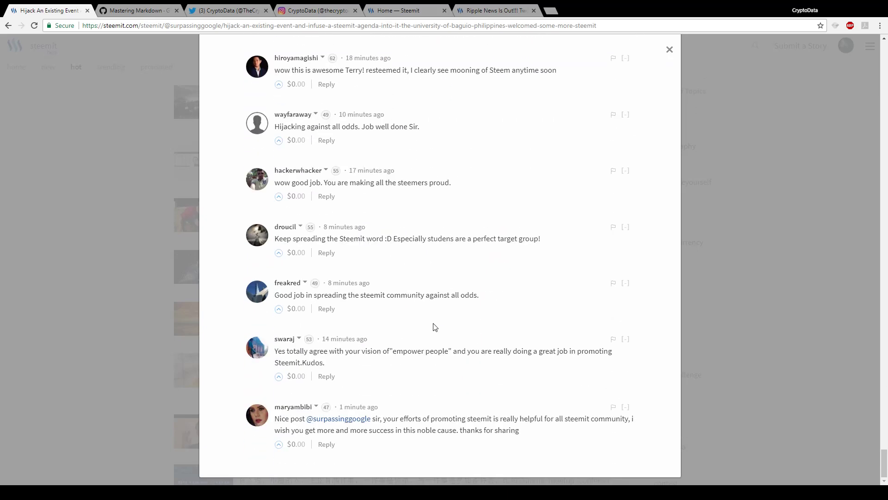
pyautogui.scroll(15, 435, 327)
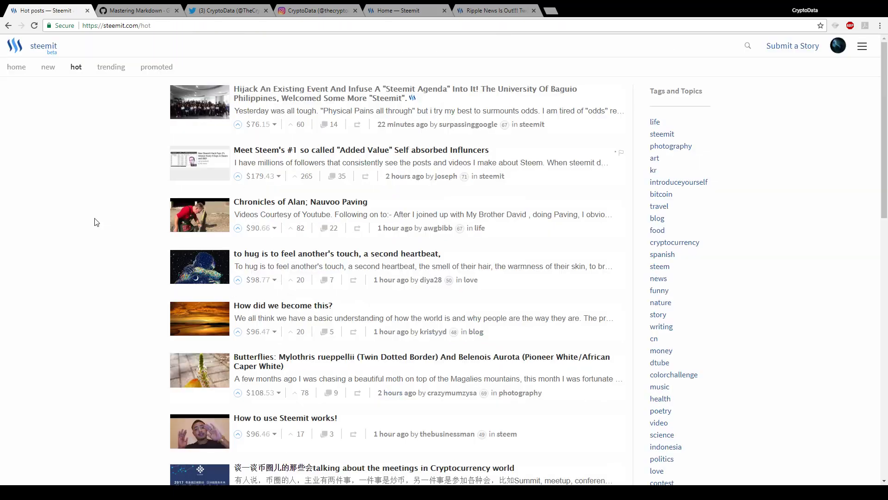
pyautogui.click(95, 218)
# Open the hot post "How did we become this?", look through its text and comments, and close it
pyautogui.scroll(-2, 335, 234)
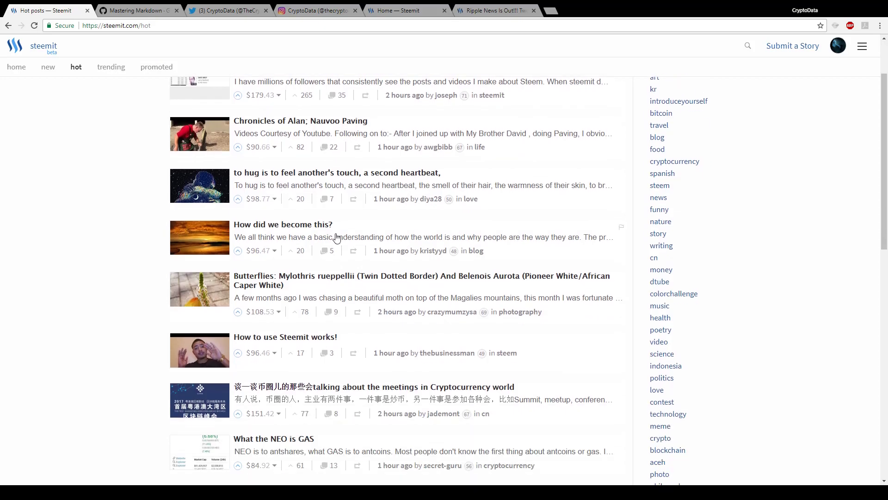
pyautogui.click(336, 236)
pyautogui.scroll(-15, 598, 324)
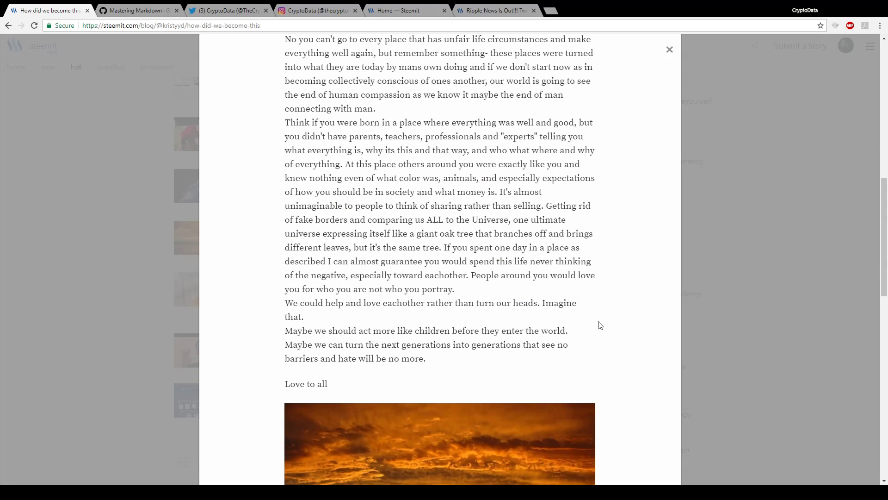
pyautogui.scroll(-4, 600, 325)
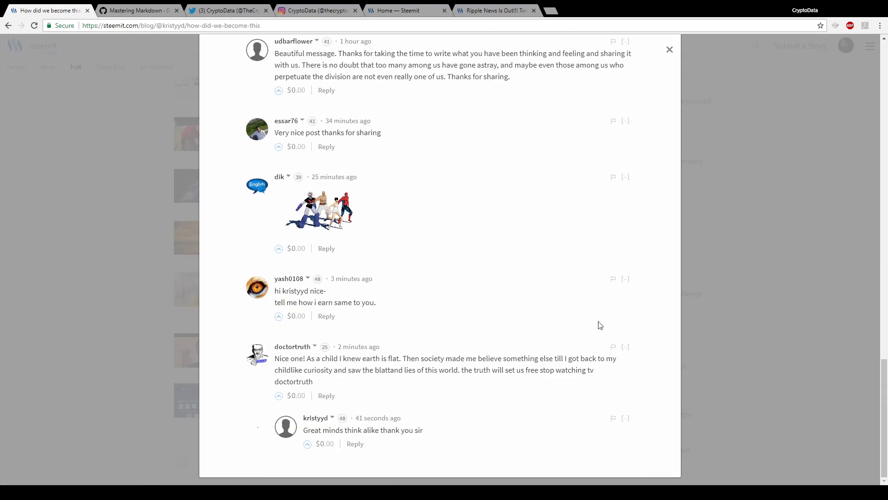
pyautogui.click(64, 251)
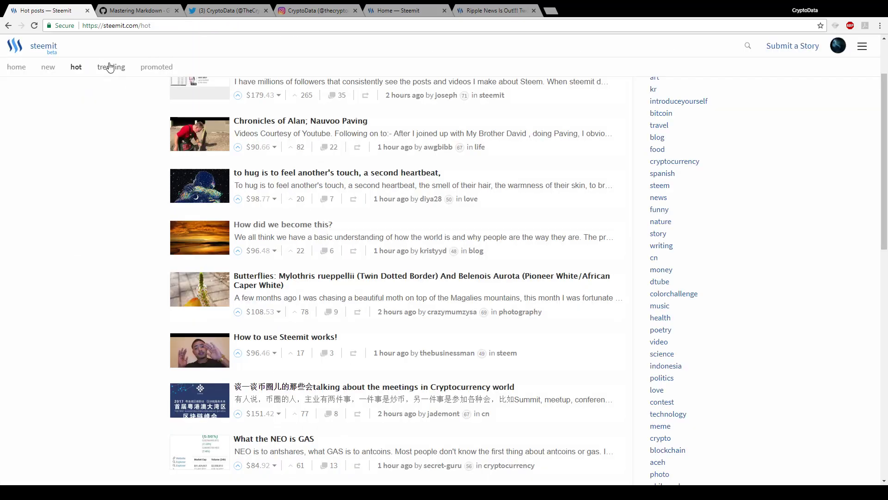
# Open "The Steemit Crypto Challenge #19" from the trending posts, examine its content and the comments' payouts, and close it
pyautogui.click(109, 66)
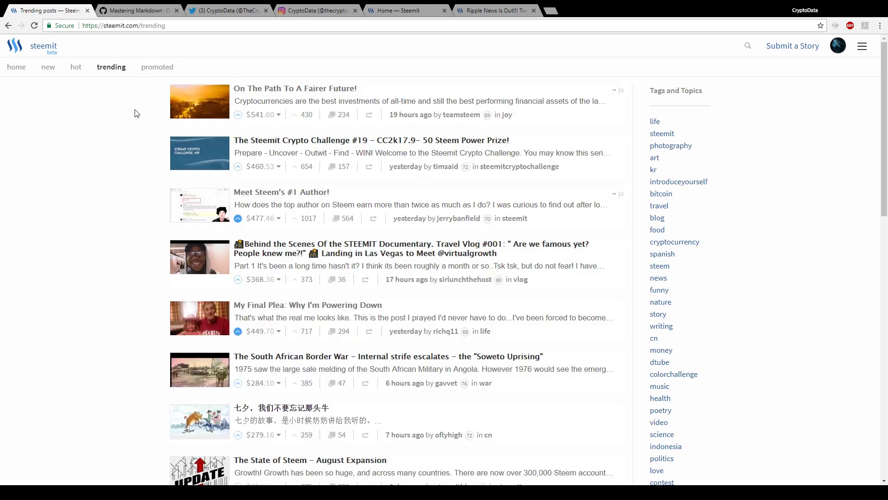
pyautogui.click(300, 149)
pyautogui.scroll(-12, 376, 220)
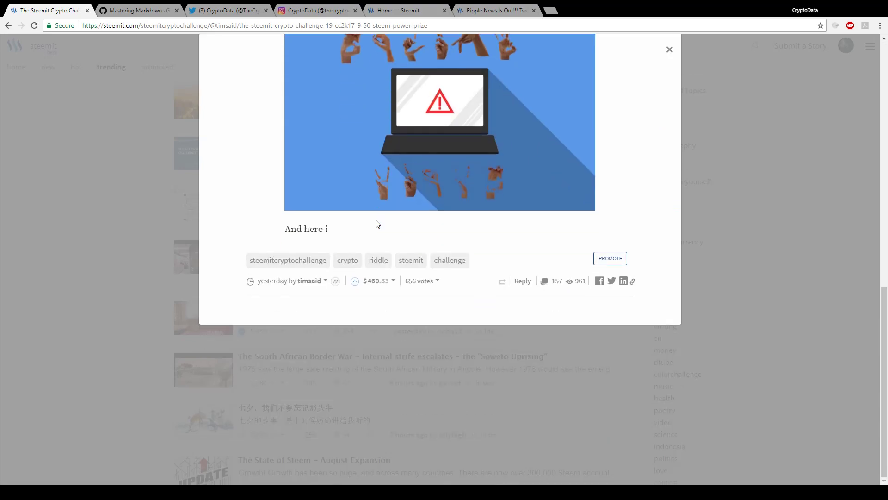
pyautogui.scroll(-1, 499, 316)
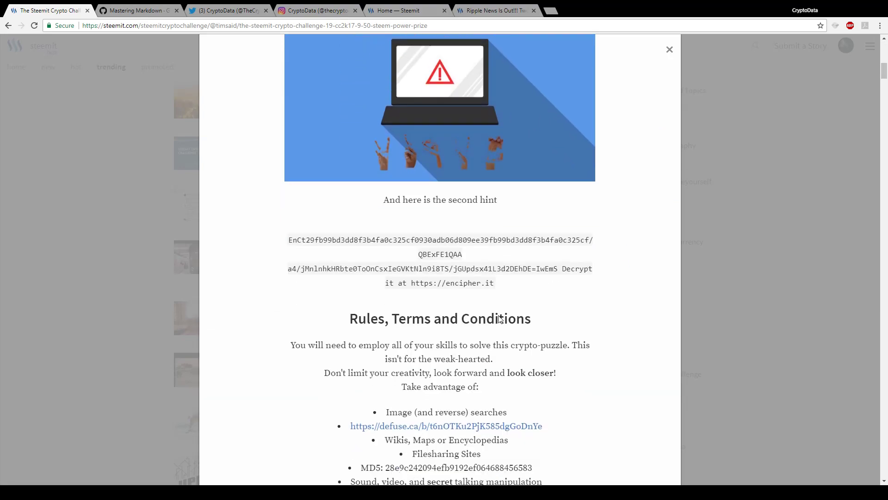
pyautogui.scroll(-20, 499, 319)
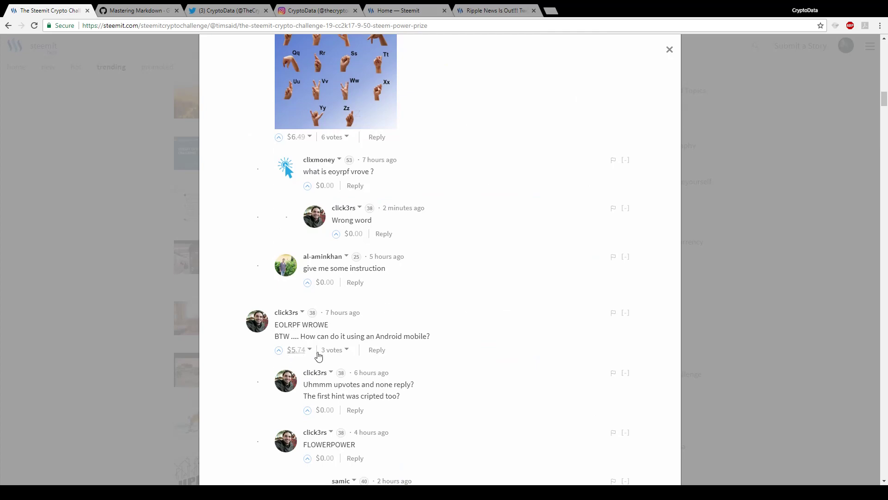
pyautogui.scroll(-7, 487, 341)
pyautogui.scroll(-5, 488, 343)
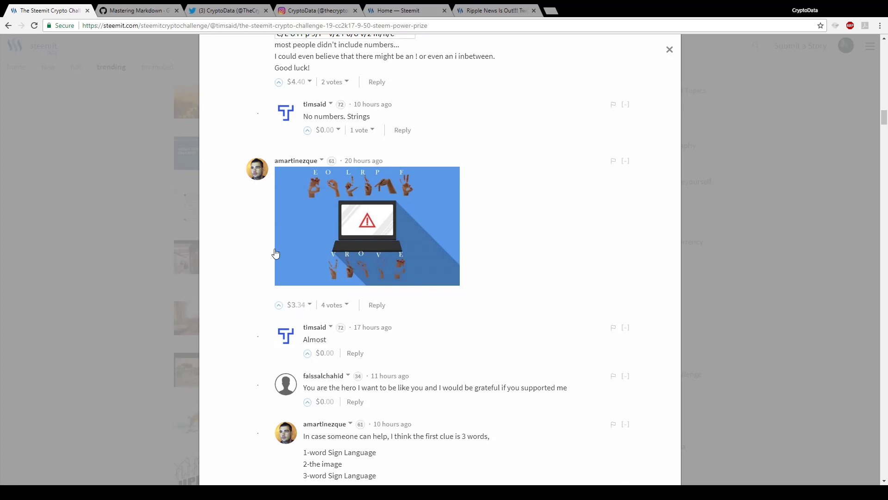
pyautogui.click(27, 204)
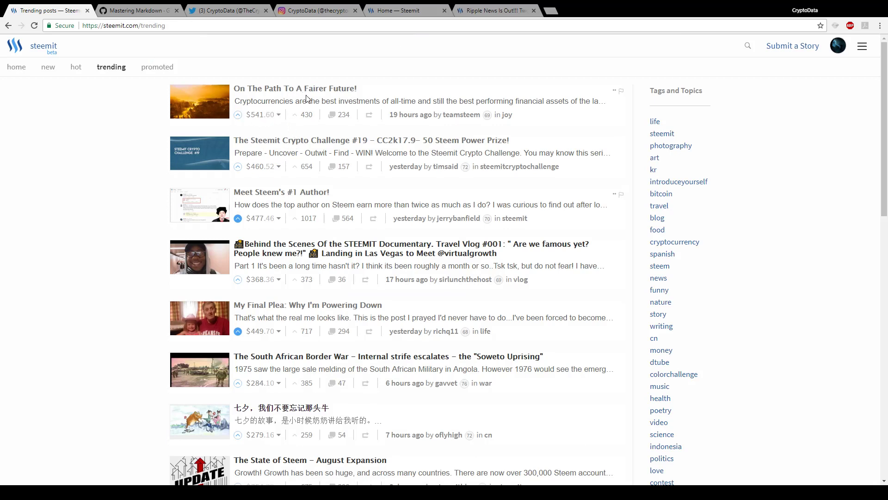
# Open the account's own profile and look through the comments it has written on posts
pyautogui.click(840, 47)
pyautogui.click(803, 109)
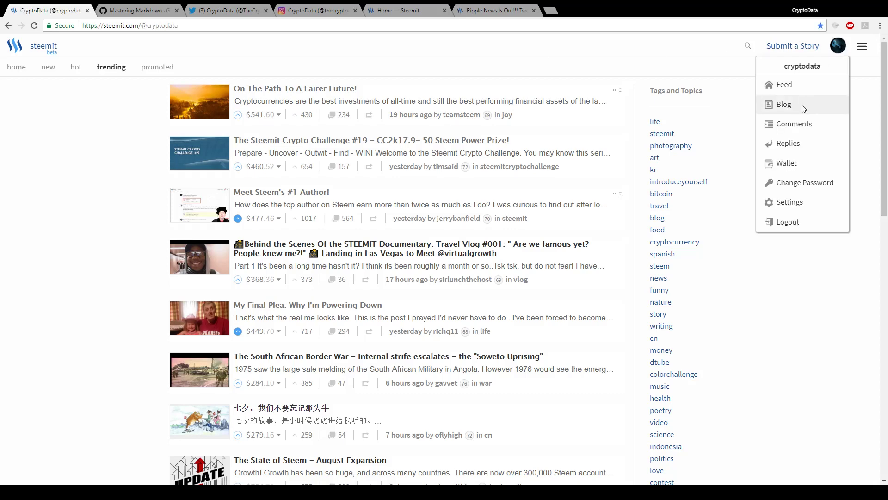
pyautogui.click(222, 169)
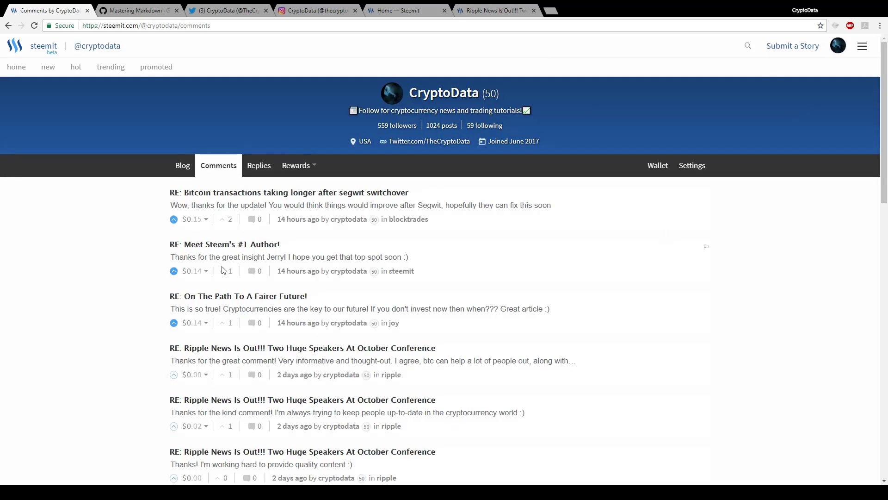
pyautogui.scroll(-10, 223, 269)
pyautogui.scroll(4, 222, 270)
pyautogui.scroll(5, 223, 270)
# Look through the replies the account has received and show the available reward categories
pyautogui.click(255, 170)
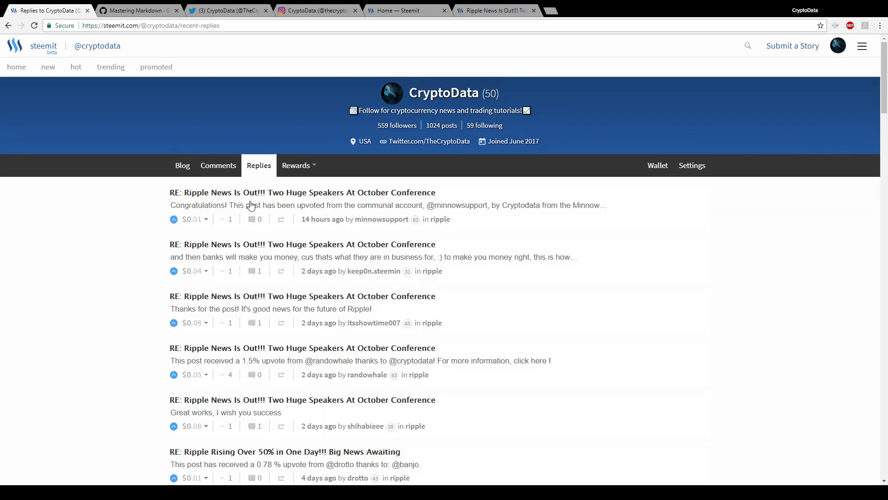
pyautogui.scroll(-9, 245, 259)
pyautogui.scroll(-2, 238, 255)
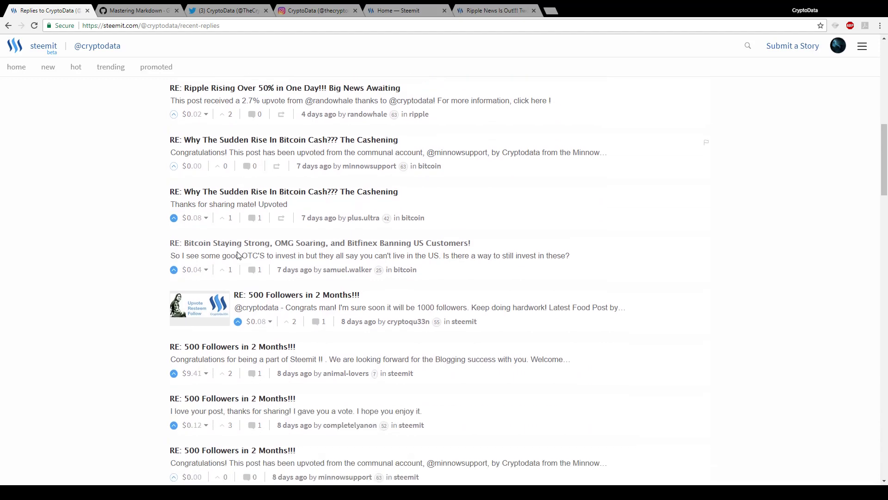
pyautogui.scroll(11, 239, 255)
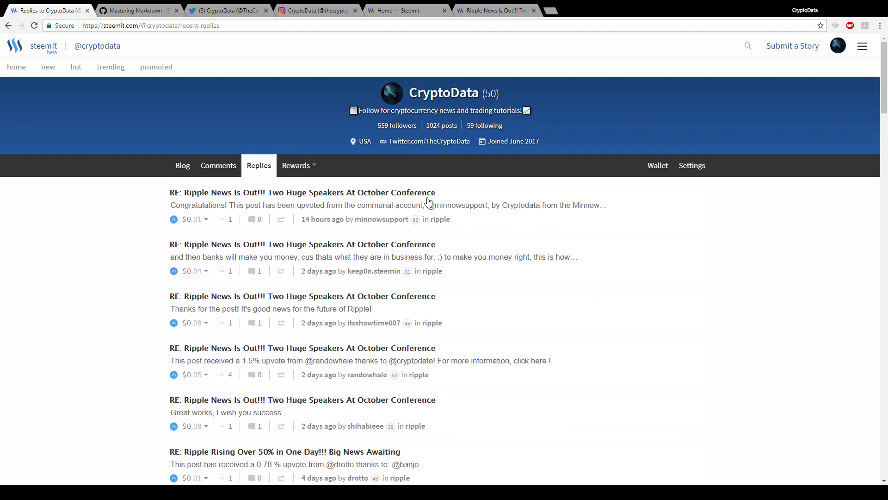
pyautogui.click(305, 166)
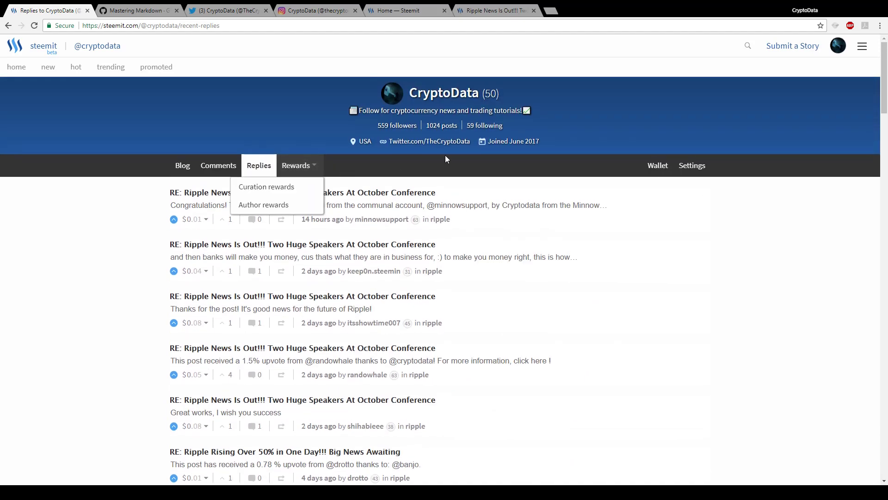
# Open the account's wallet and examine its balances and history
pyautogui.click(655, 165)
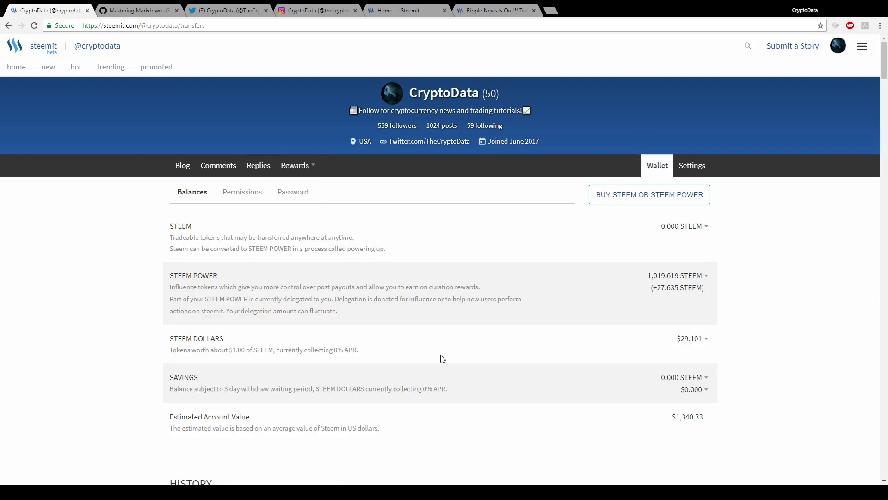
pyautogui.scroll(-3, 443, 361)
pyautogui.scroll(2, 442, 361)
pyautogui.scroll(2, 443, 361)
# Open the account settings and review the public profile fields and the private post display options
pyautogui.click(698, 168)
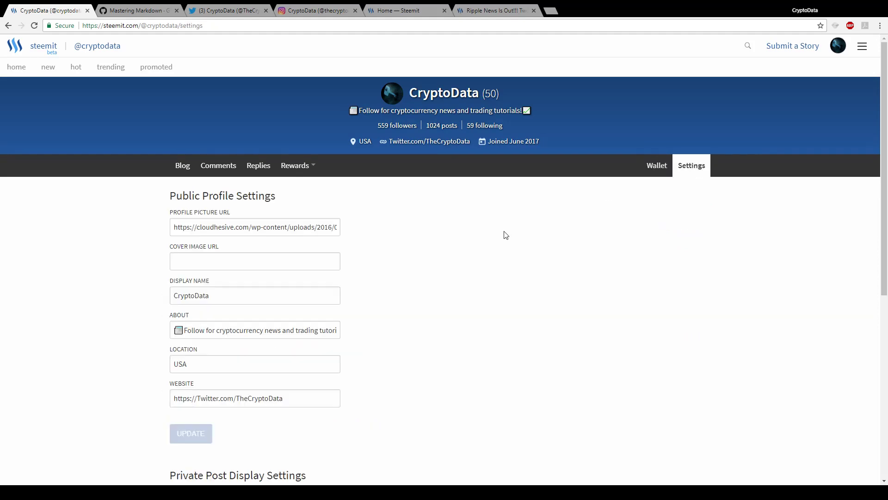
pyautogui.scroll(-3, 506, 235)
pyautogui.scroll(3, 505, 234)
pyautogui.scroll(-2, 368, 338)
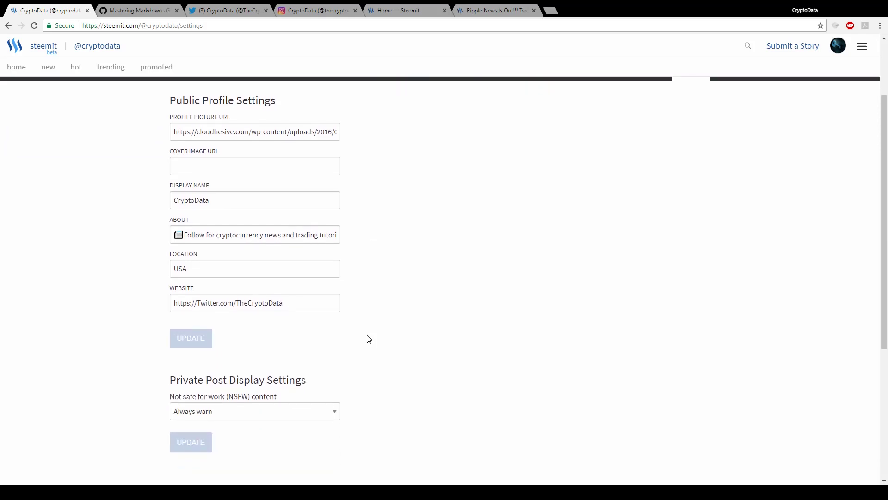
pyautogui.scroll(2, 368, 338)
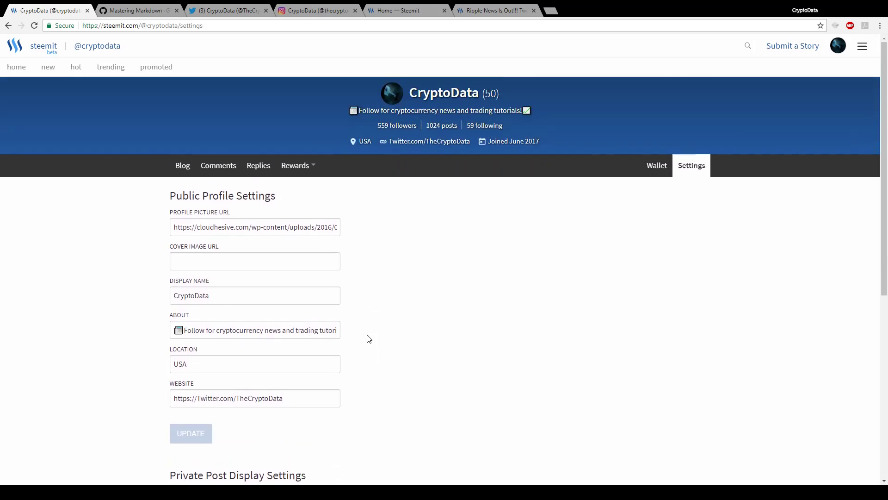
# Open the account's blog, view its Twitter and Instagram profiles, and return to the Steemit blog
pyautogui.click(183, 171)
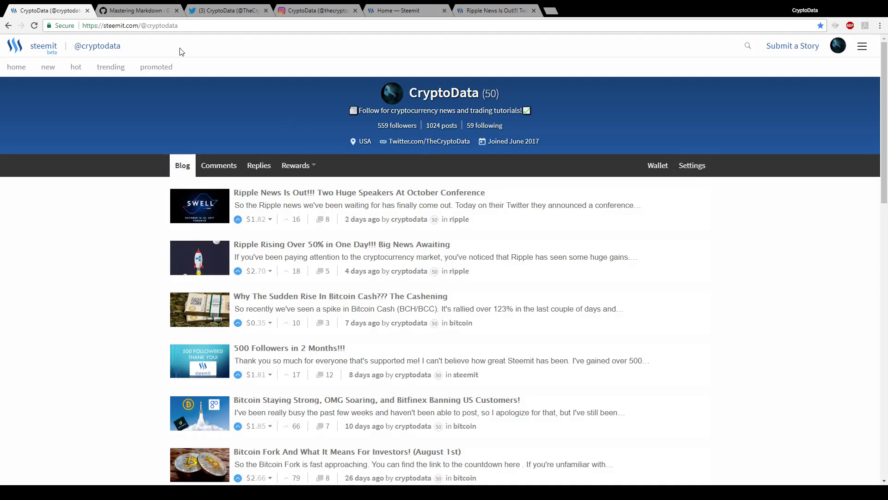
pyautogui.click(232, 7)
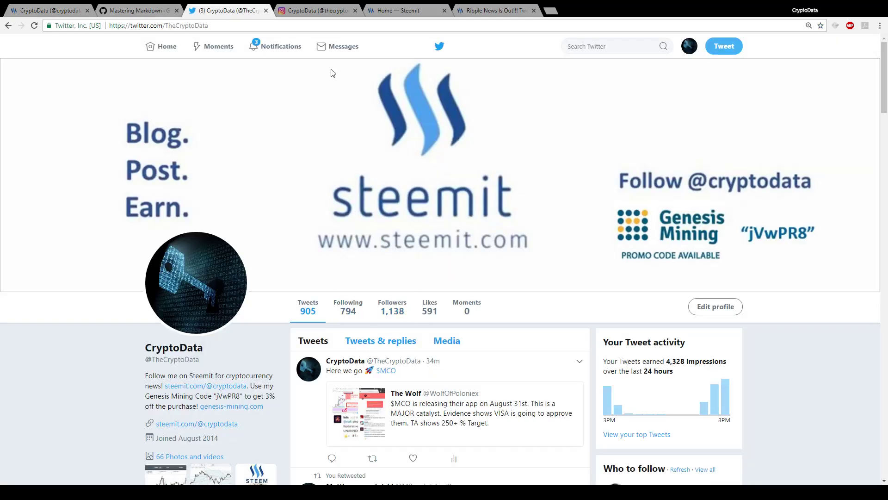
pyautogui.click(311, 8)
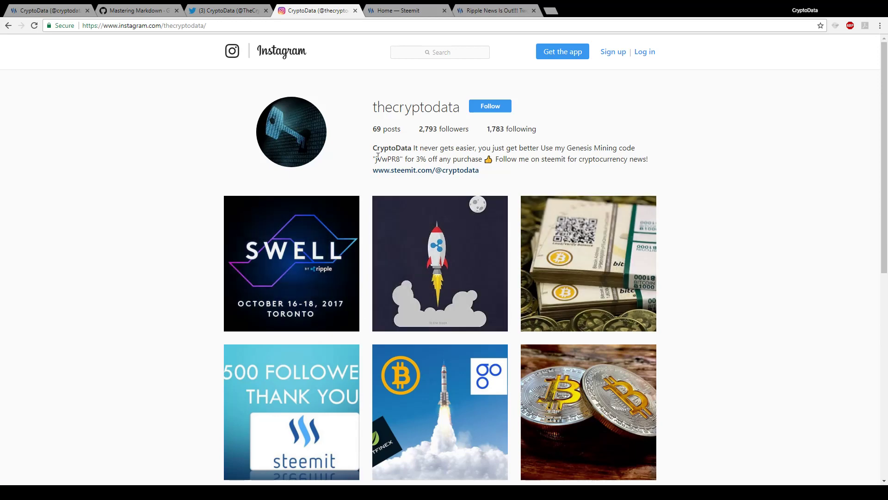
pyautogui.click(55, 9)
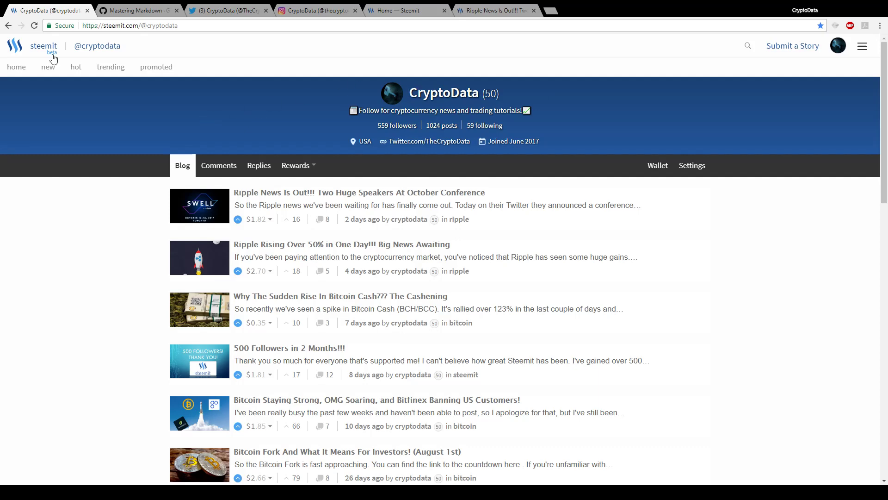
# Look through the posts and resteems in the home feed, and switch to the hot posts
pyautogui.click(17, 68)
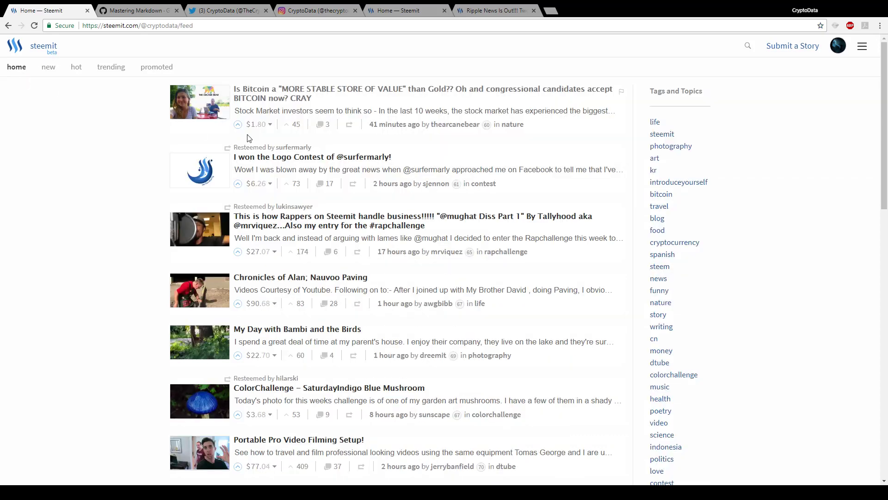
pyautogui.scroll(-2, 361, 184)
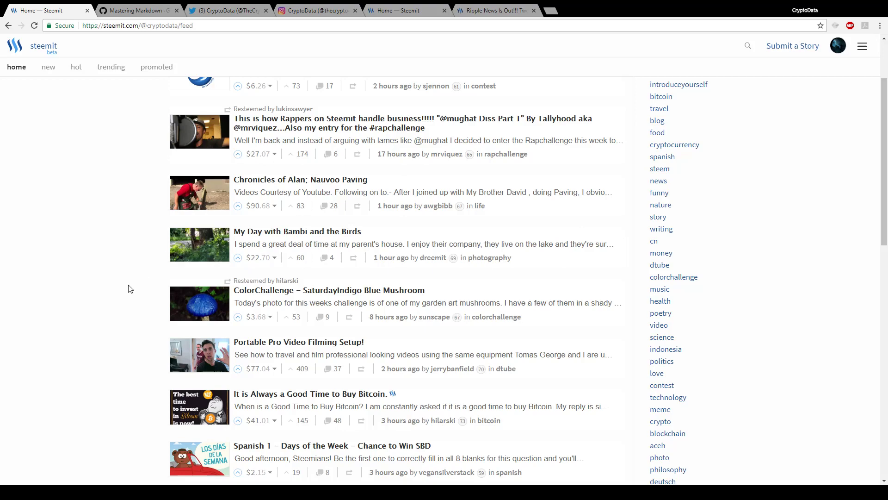
pyautogui.scroll(-4, 130, 288)
pyautogui.scroll(-4, 126, 341)
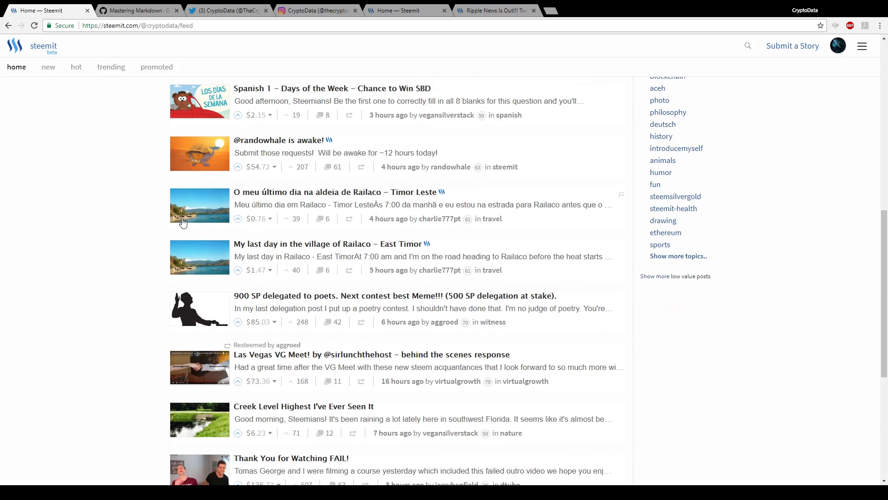
pyautogui.scroll(-5, 83, 311)
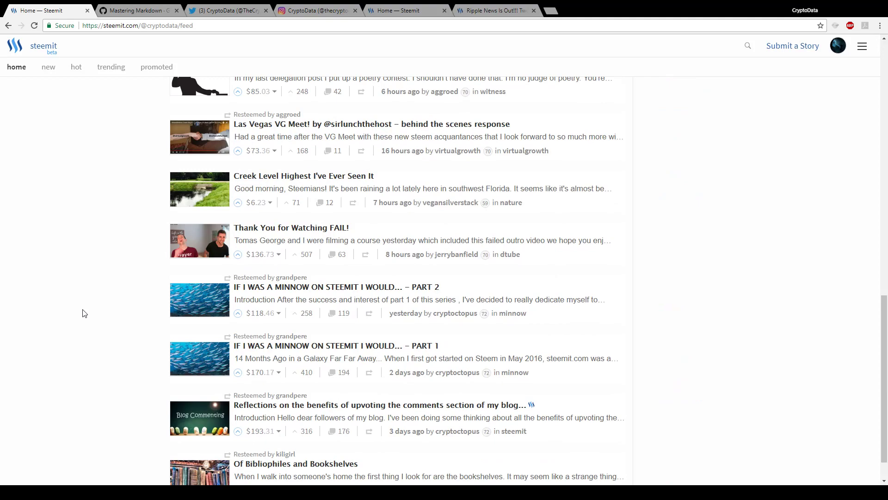
pyautogui.scroll(15, 84, 313)
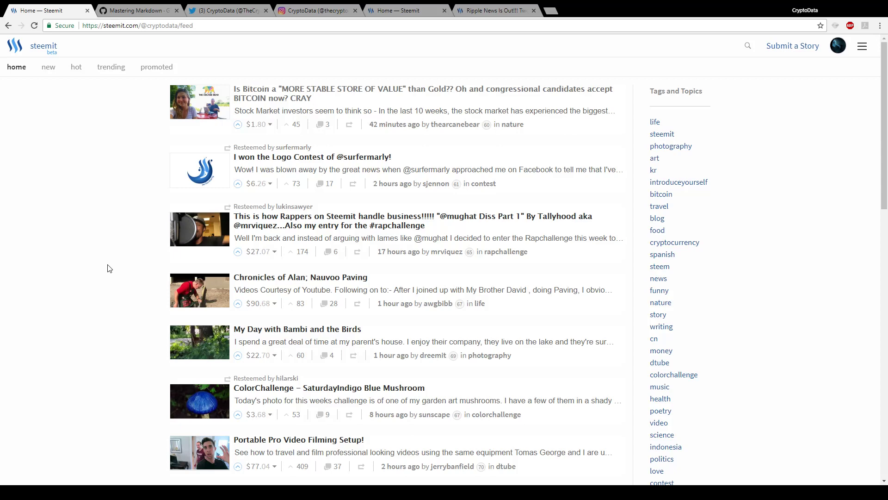
pyautogui.click(77, 68)
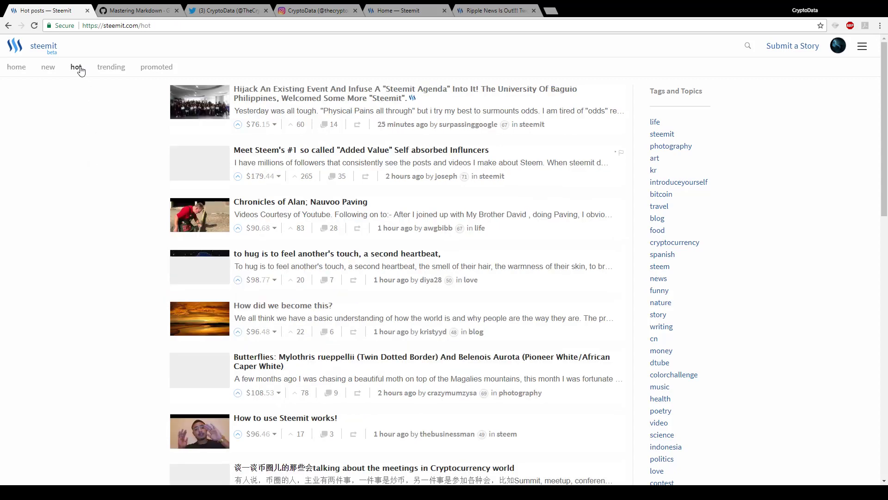
# Try adjusting the upvote weight on the trending post "On The Path To A Fairer Future!" and dismiss it without voting
pyautogui.click(111, 68)
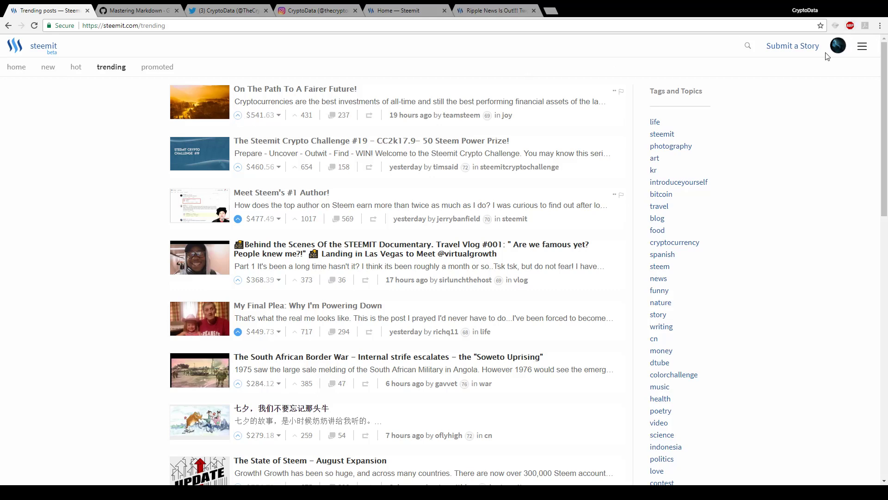
pyautogui.click(238, 115)
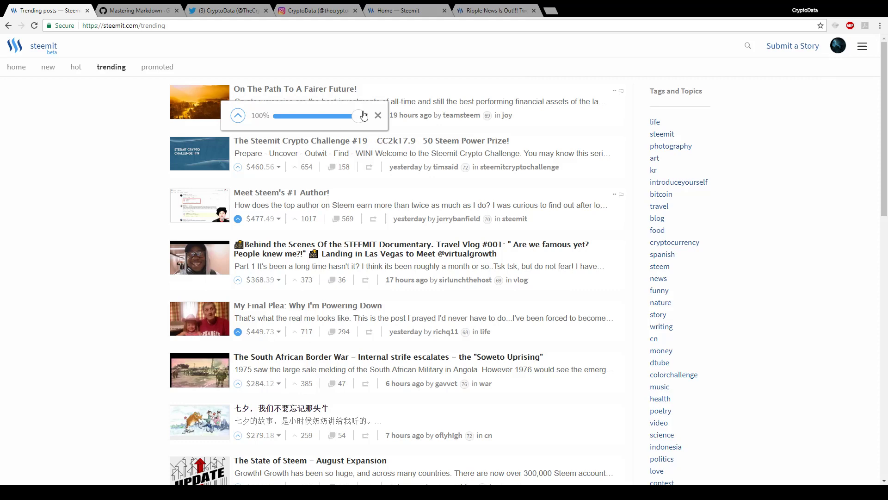
pyautogui.moveTo(357, 116); pyautogui.dragTo(321, 119)
pyautogui.moveTo(320, 119); pyautogui.dragTo(383, 122)
pyautogui.click(440, 68)
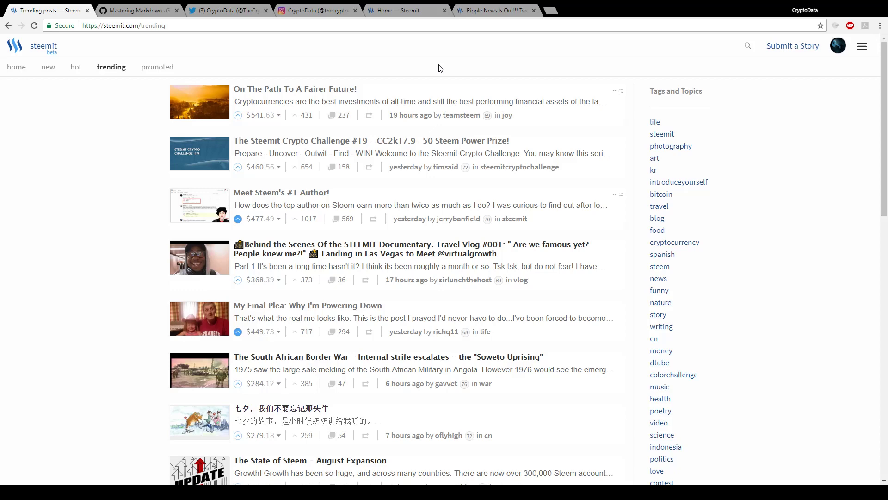
# Open the account's own blog from the trending posts page
pyautogui.click(838, 46)
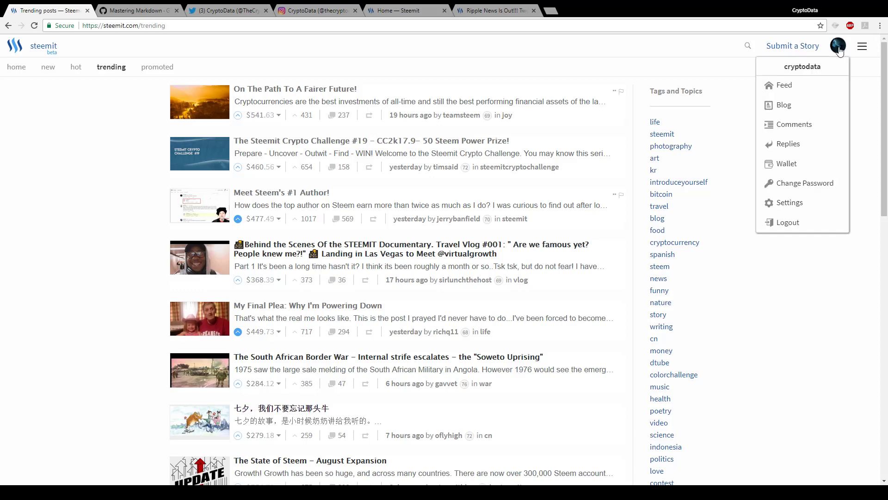
pyautogui.click(784, 106)
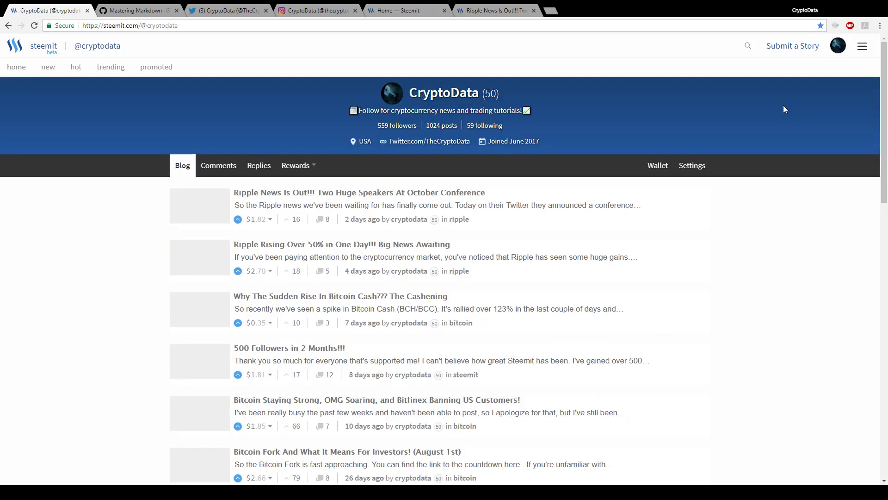